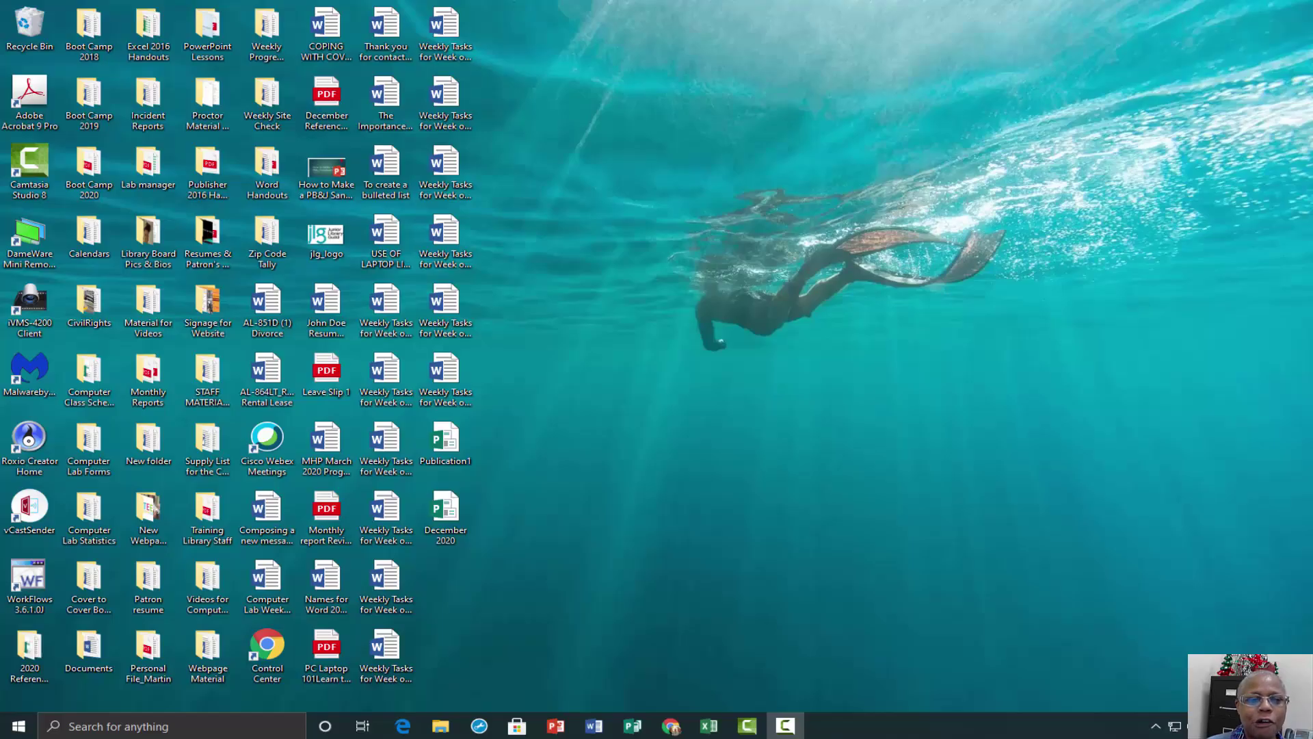
Step: Launch Publisher and open the Built-In Greeting Cards templates
{"action": "left_click", "coordinate": [632, 727]}
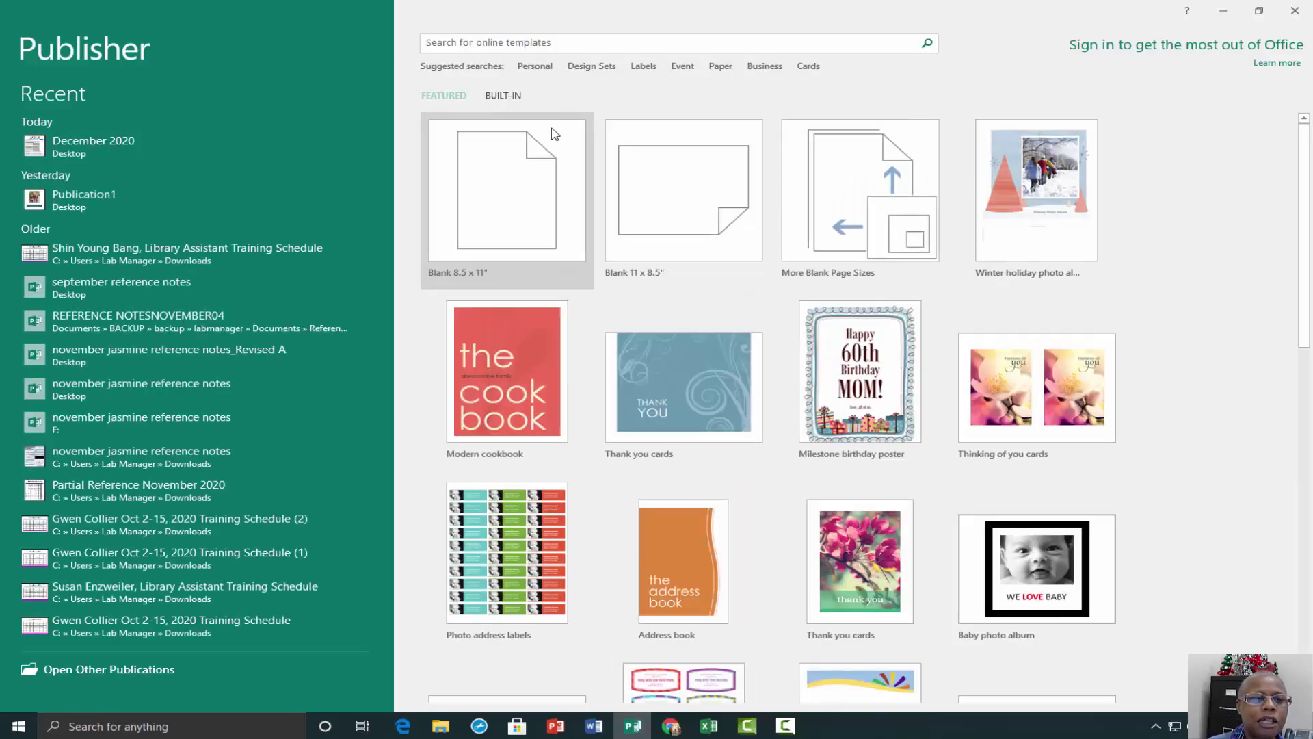
{"action": "left_click", "coordinate": [505, 96]}
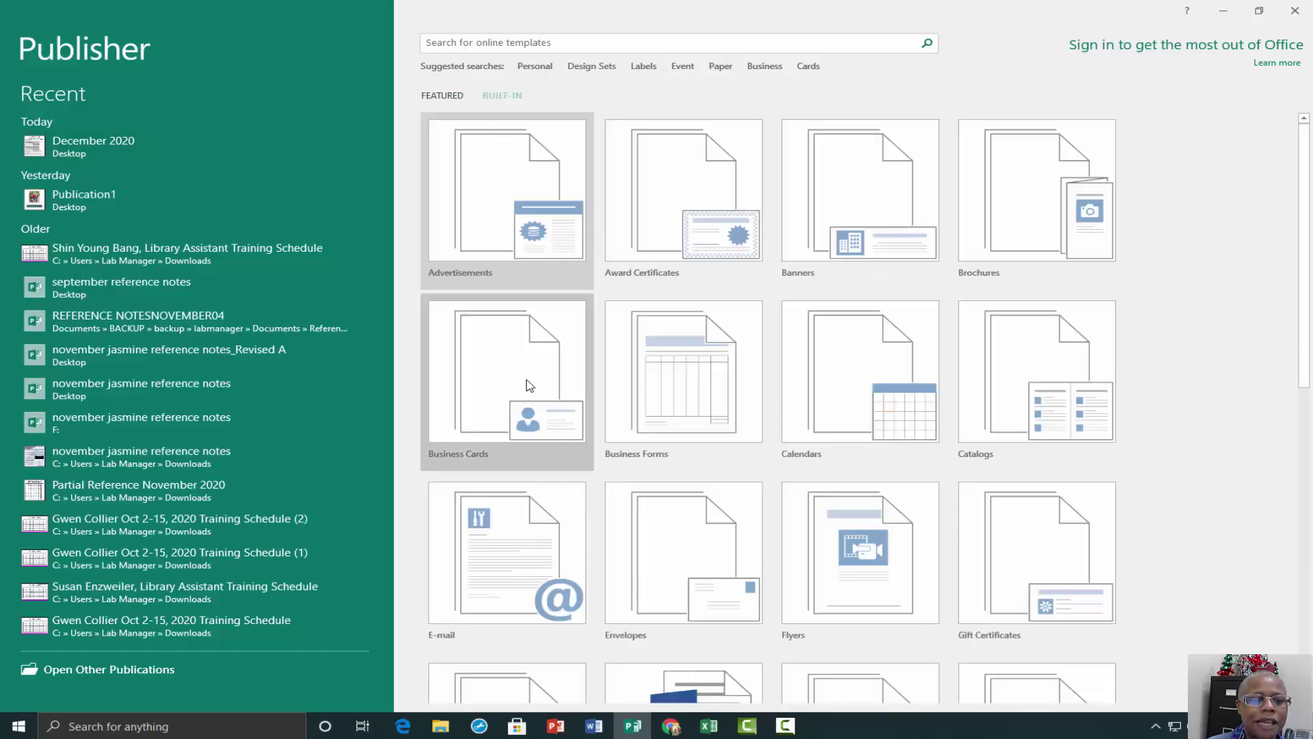
{"action": "scroll", "coordinate": [527, 381], "scroll_direction": "down", "scroll_amount": 3}
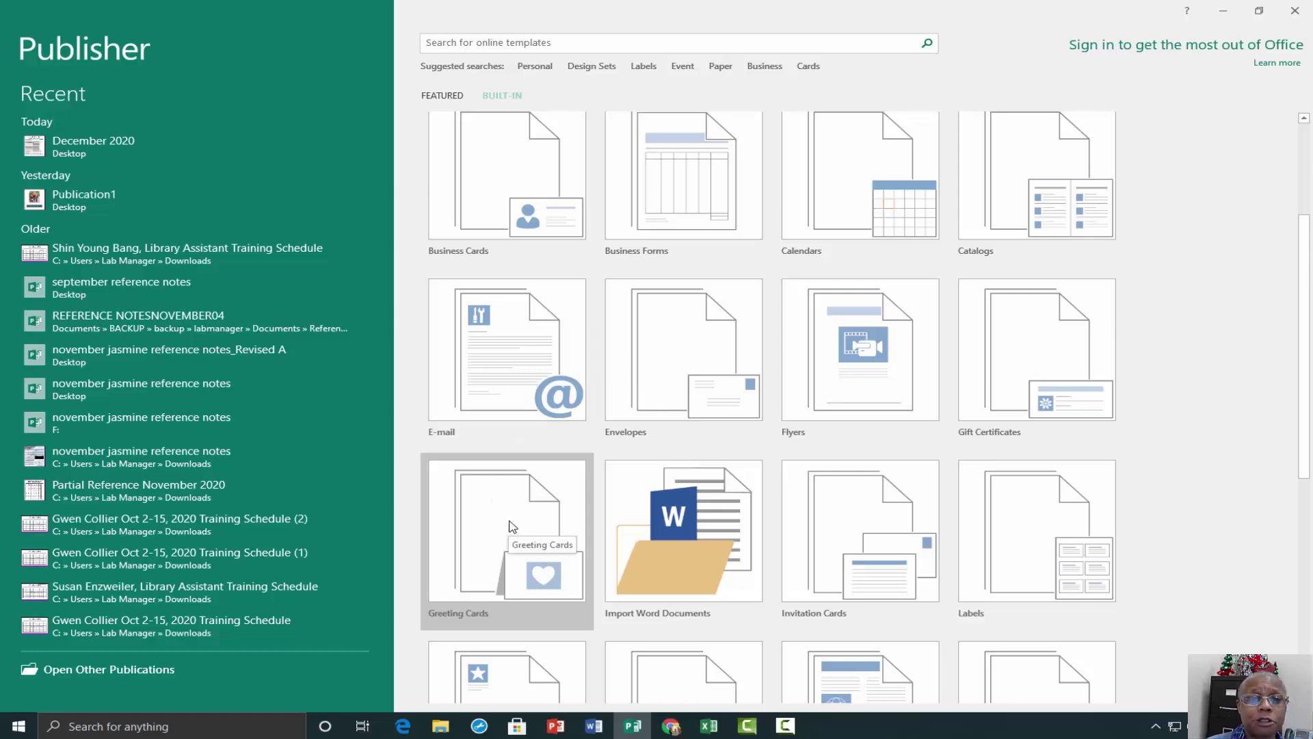
{"action": "left_click", "coordinate": [512, 526]}
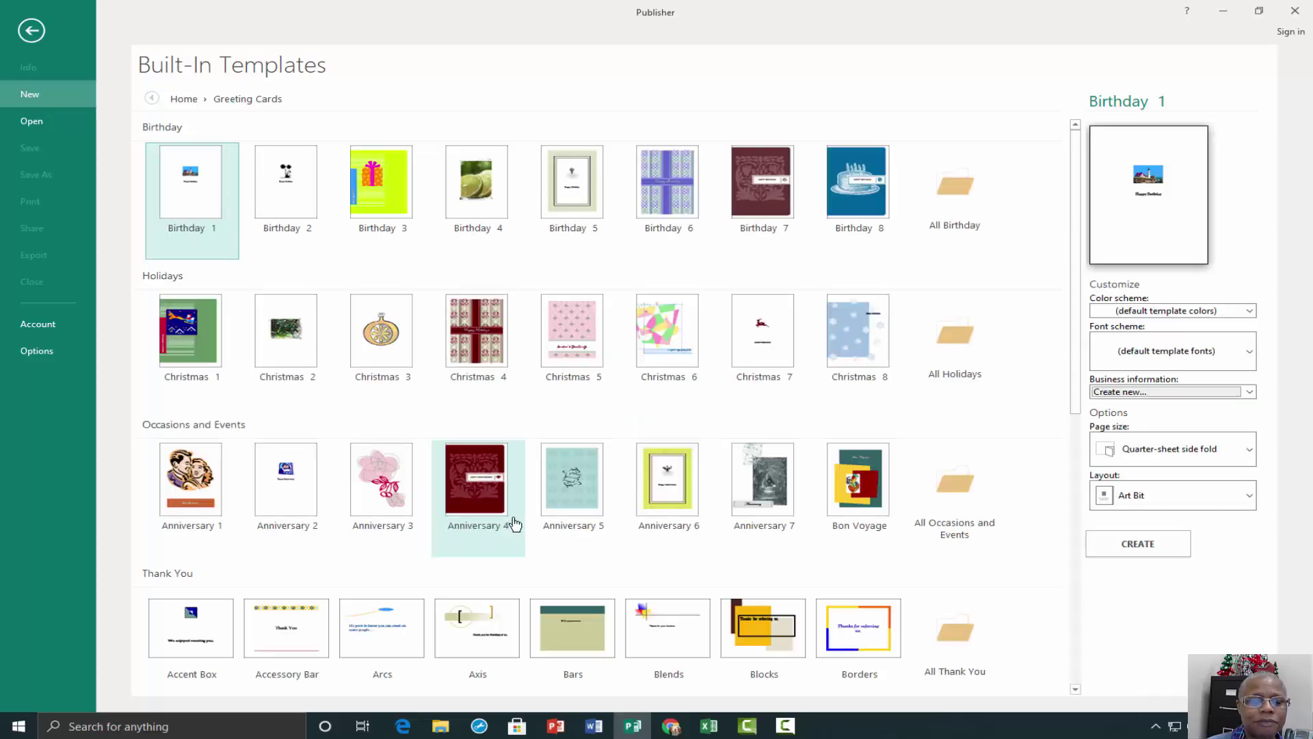
Step: Create Publication1 from the Christmas 2 greeting card template after previewing Christmas 6
{"action": "scroll", "coordinate": [855, 266], "scroll_direction": "down", "scroll_amount": 2}
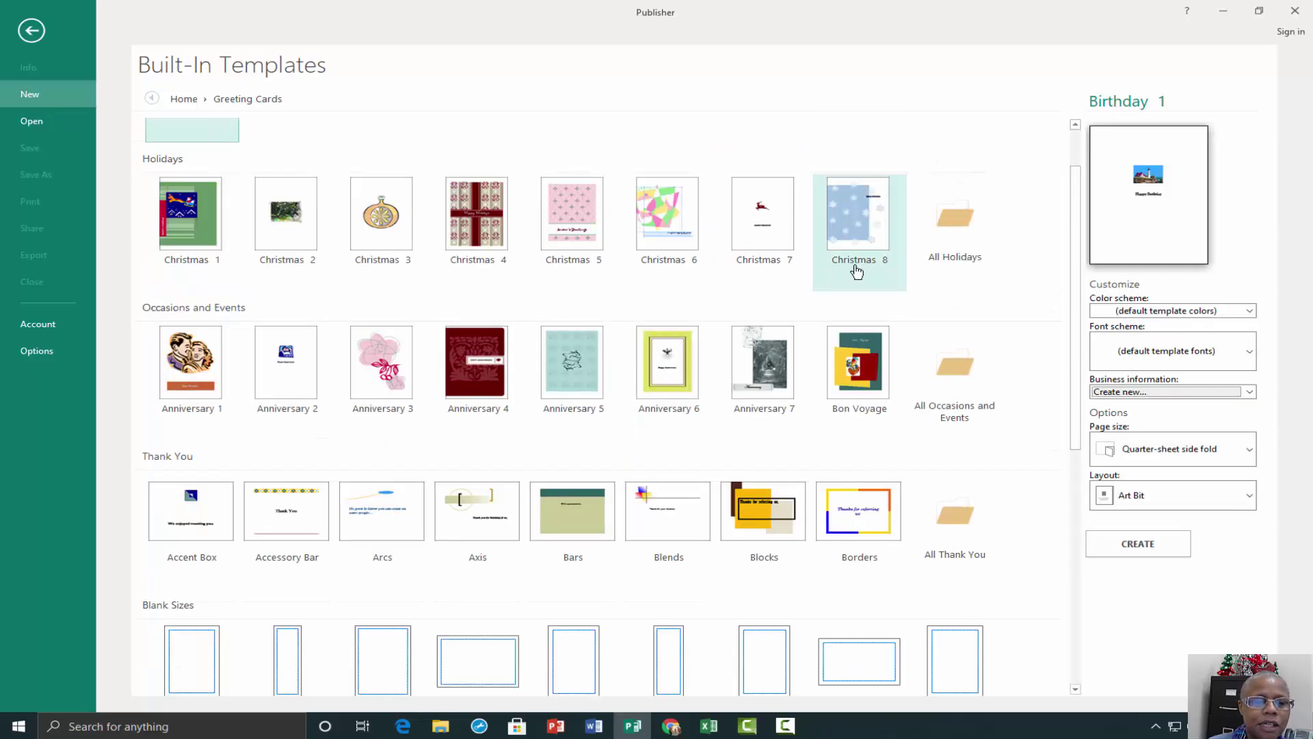
{"action": "scroll", "coordinate": [856, 274], "scroll_direction": "down", "scroll_amount": 4}
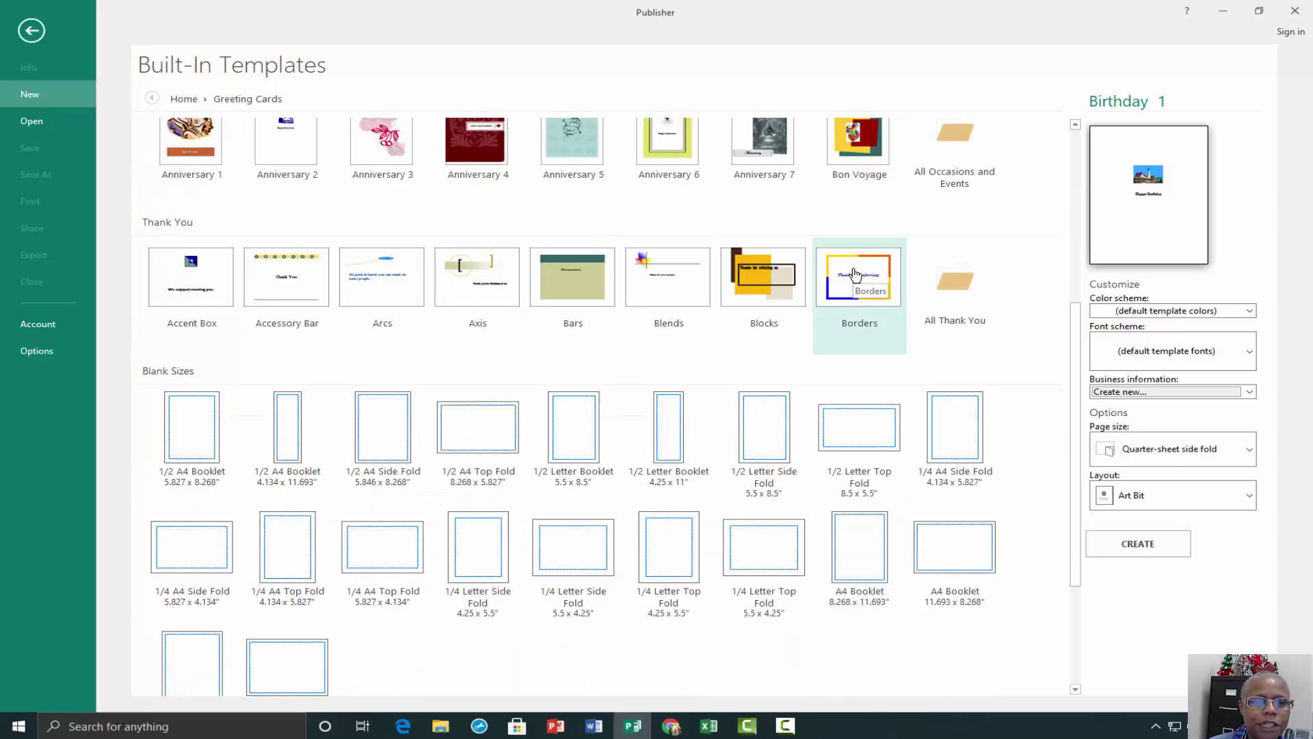
{"action": "scroll", "coordinate": [856, 274], "scroll_direction": "up", "scroll_amount": 4}
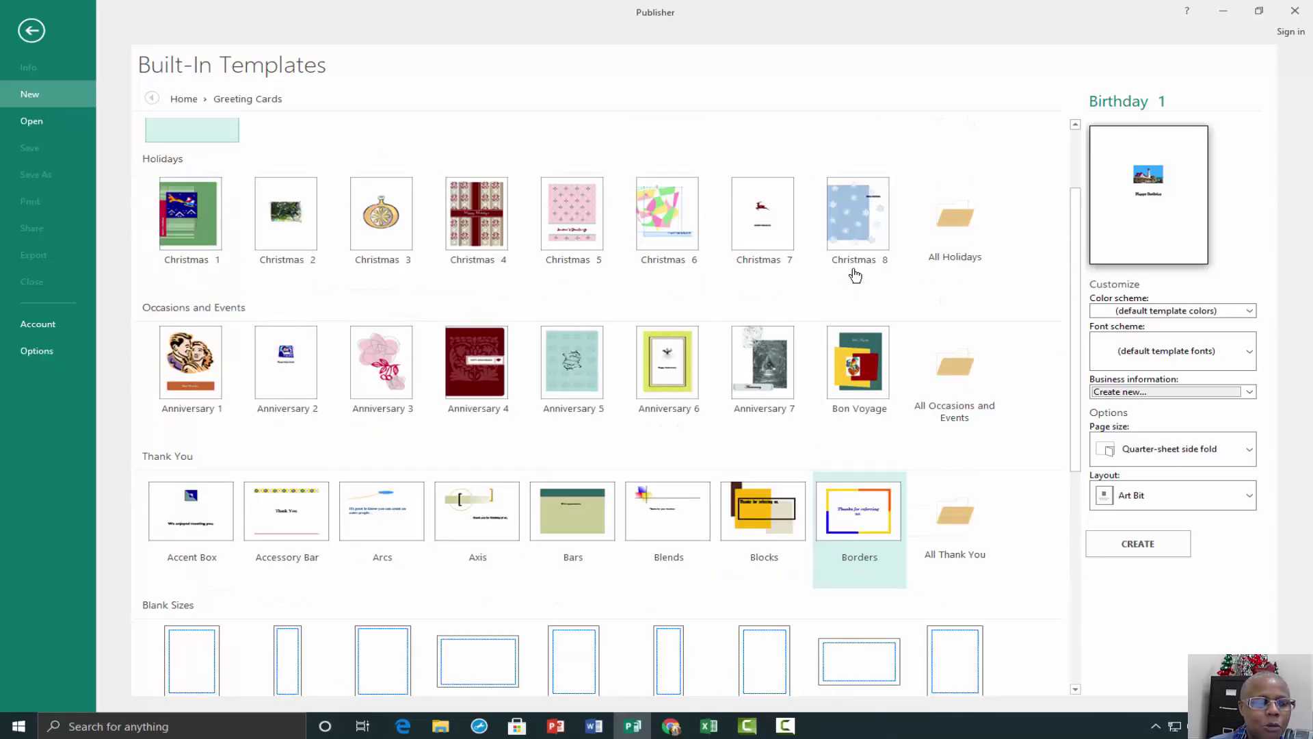
{"action": "scroll", "coordinate": [856, 275], "scroll_direction": "up", "scroll_amount": 2}
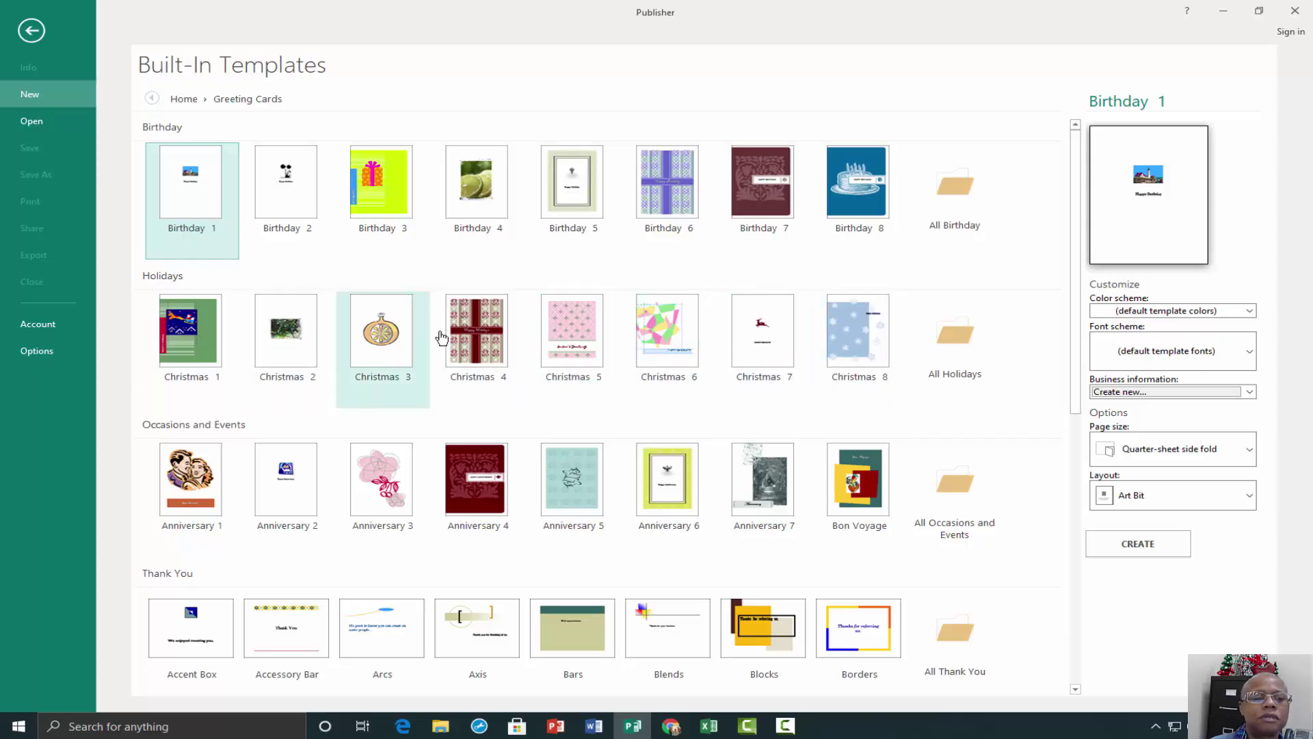
{"action": "left_click", "coordinate": [676, 344]}
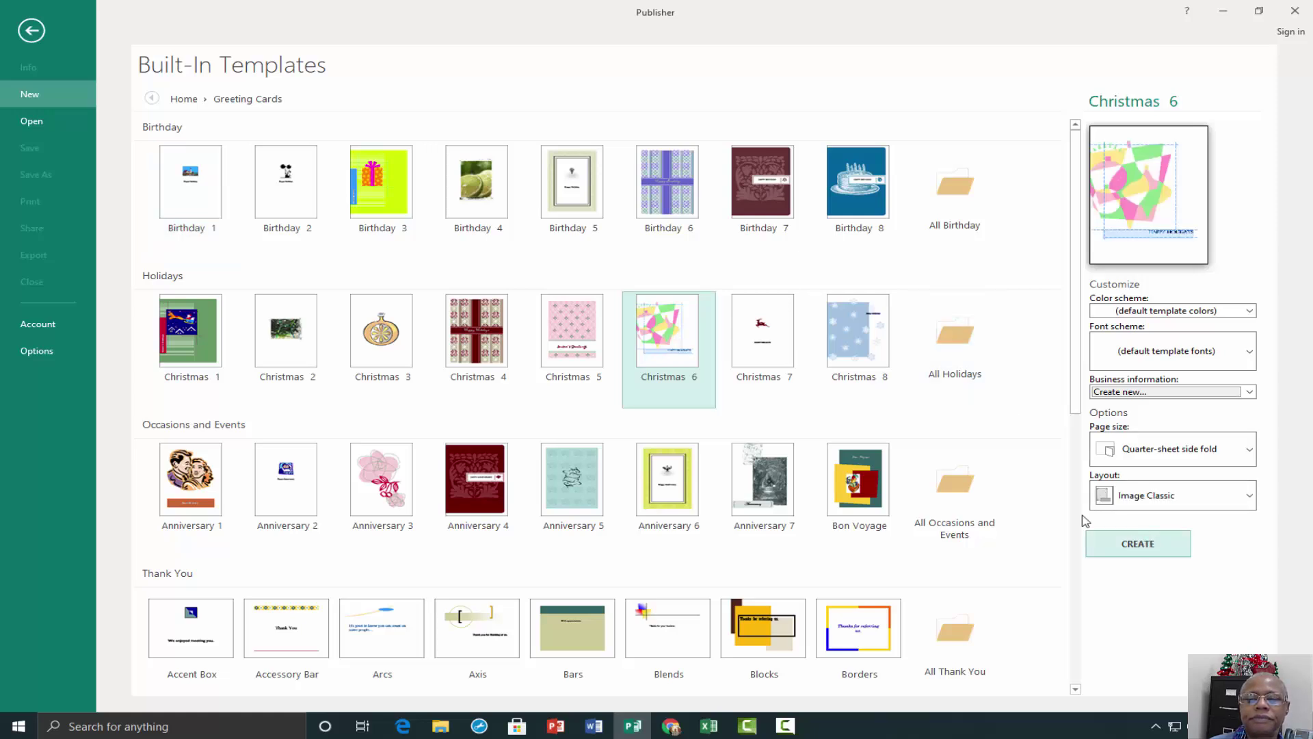
{"action": "left_click", "coordinate": [291, 344]}
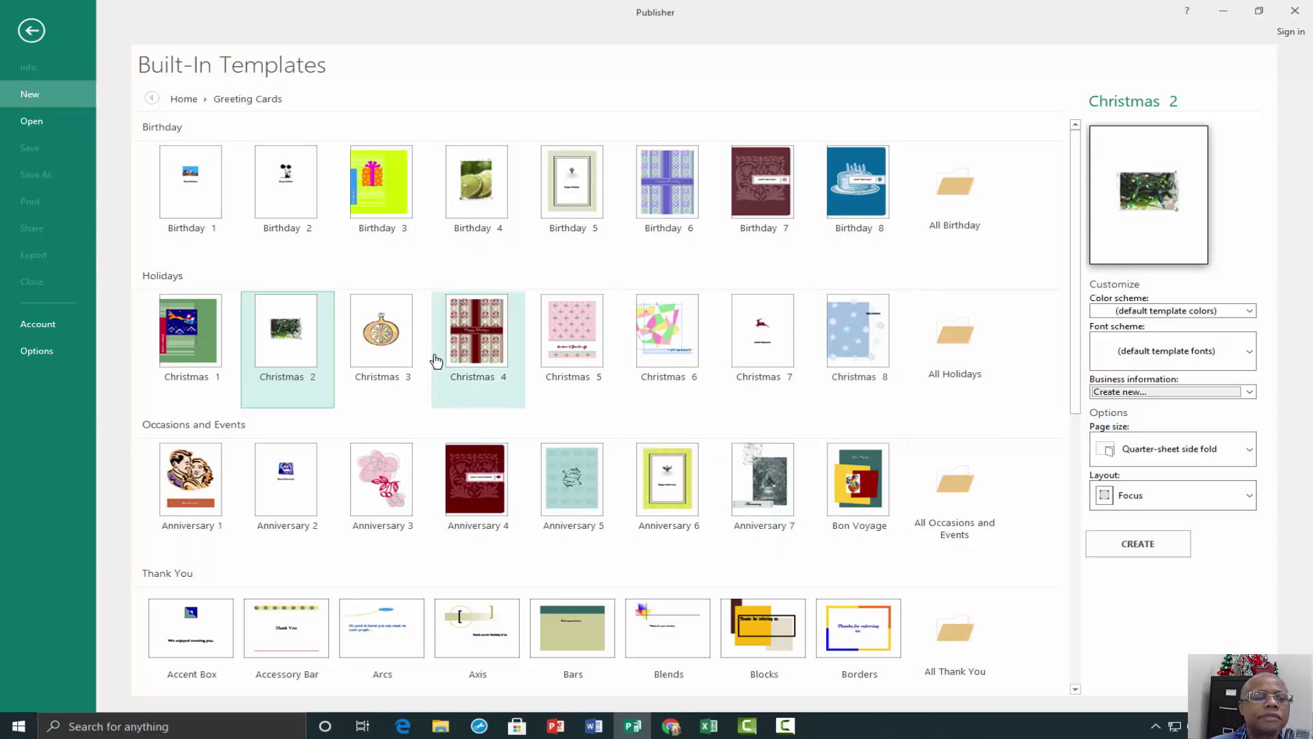
{"action": "left_click", "coordinate": [1174, 545]}
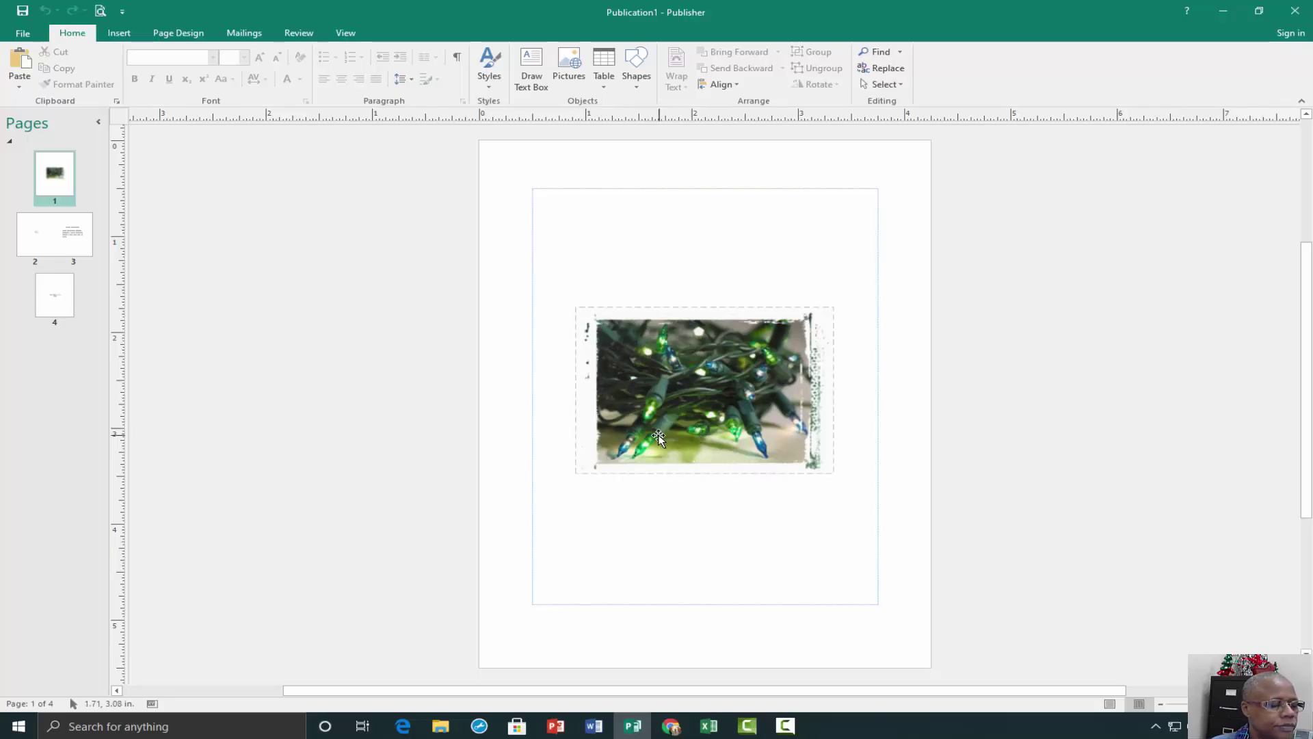
Step: Bring up the Change Picture submenu for the front-page string-lights photo
{"action": "left_click", "coordinate": [693, 394]}
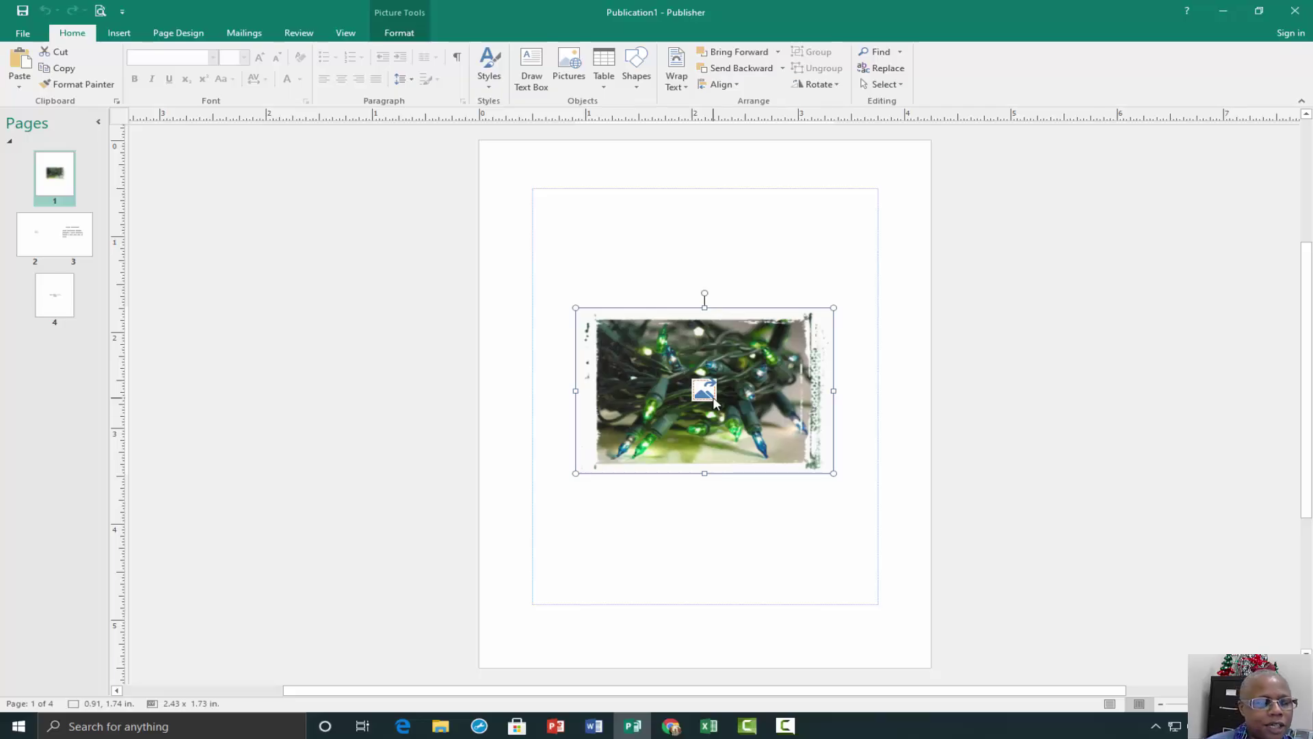
{"action": "right_click", "coordinate": [713, 398]}
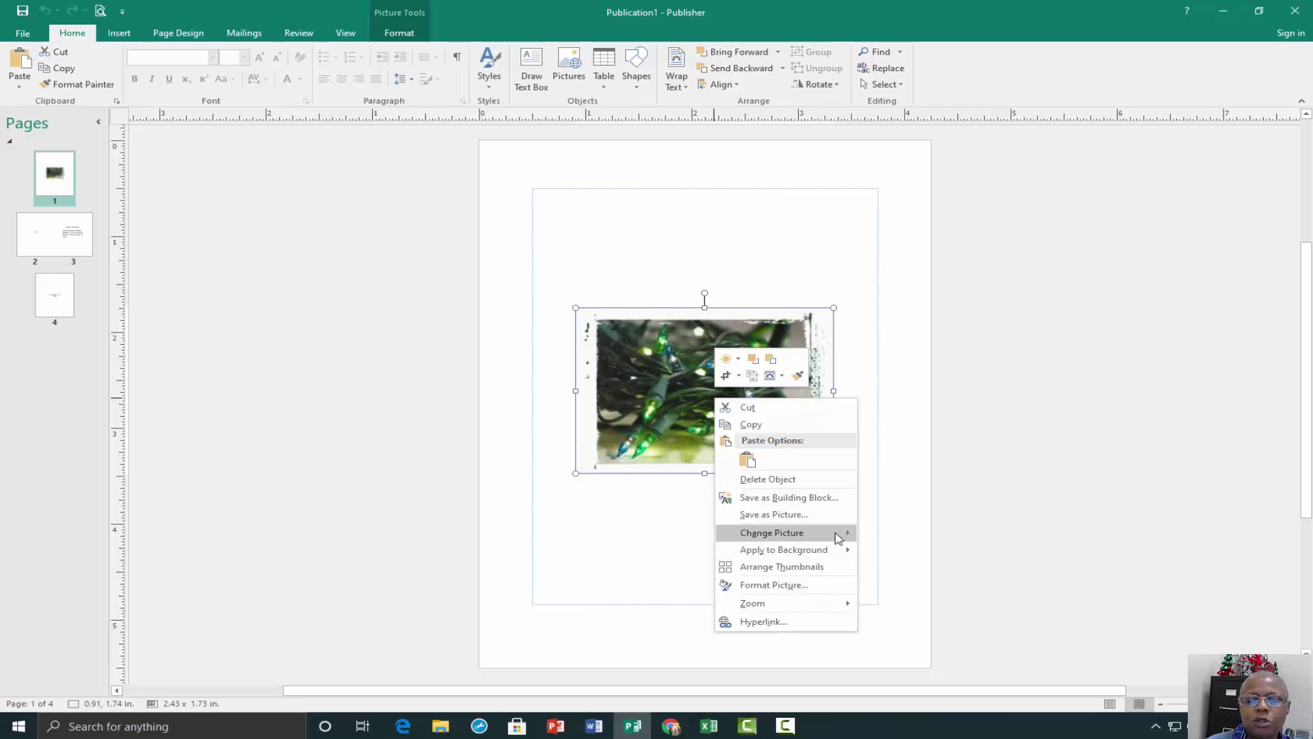
{"action": "mouse_move", "coordinate": [837, 538]}
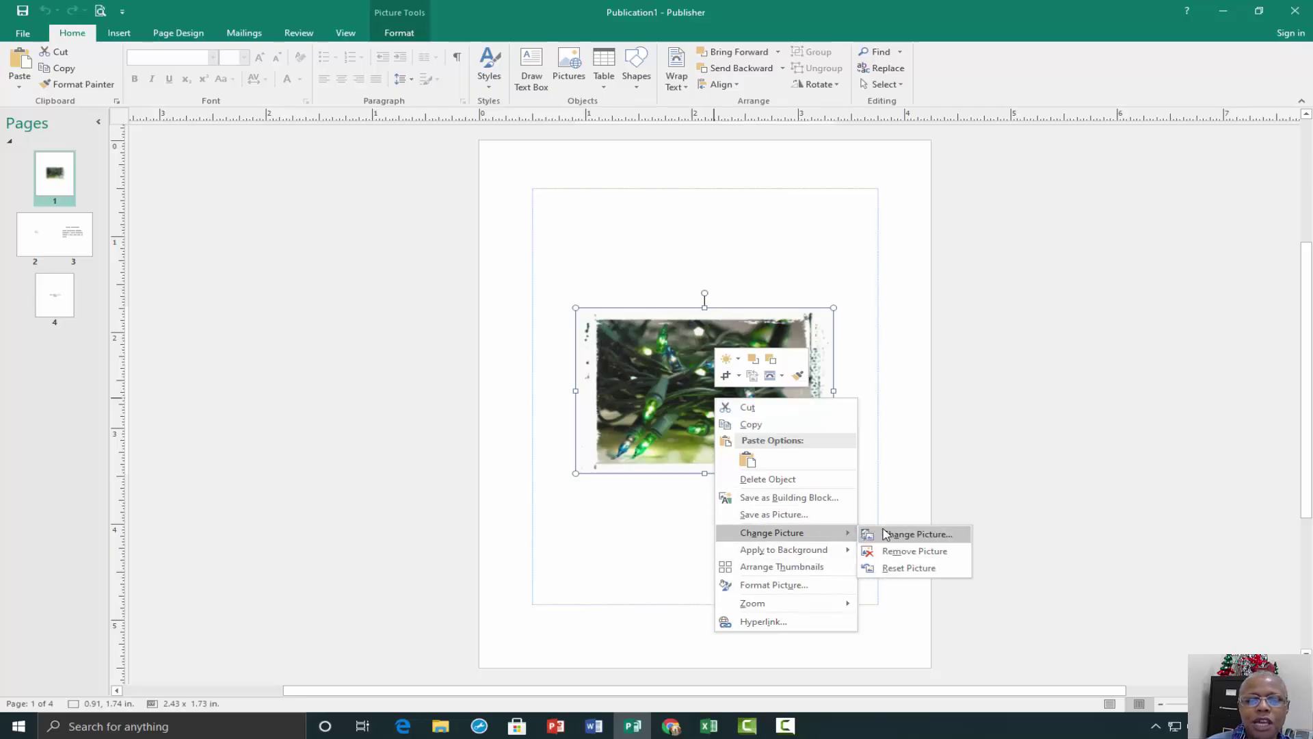
Step: Search Bing online images for 'family' to replace the lights picture
{"action": "left_click", "coordinate": [893, 534]}
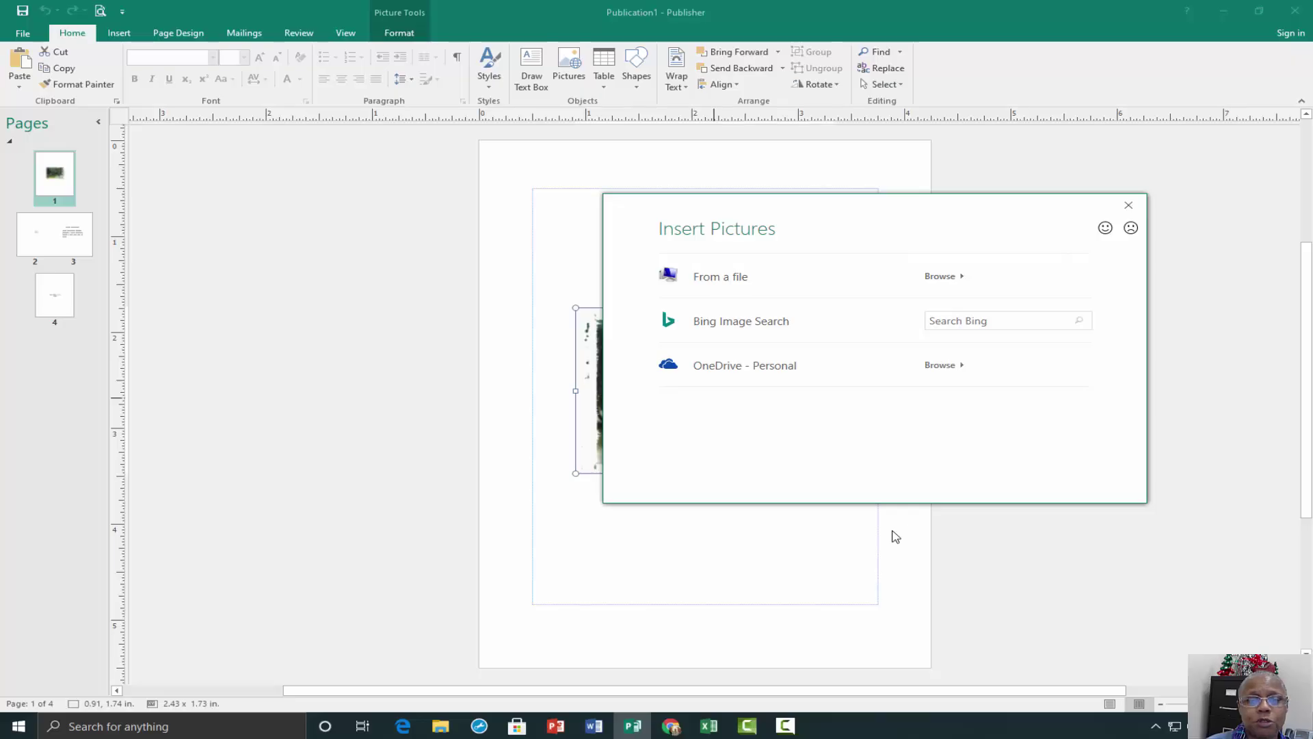
{"action": "left_click", "coordinate": [967, 321]}
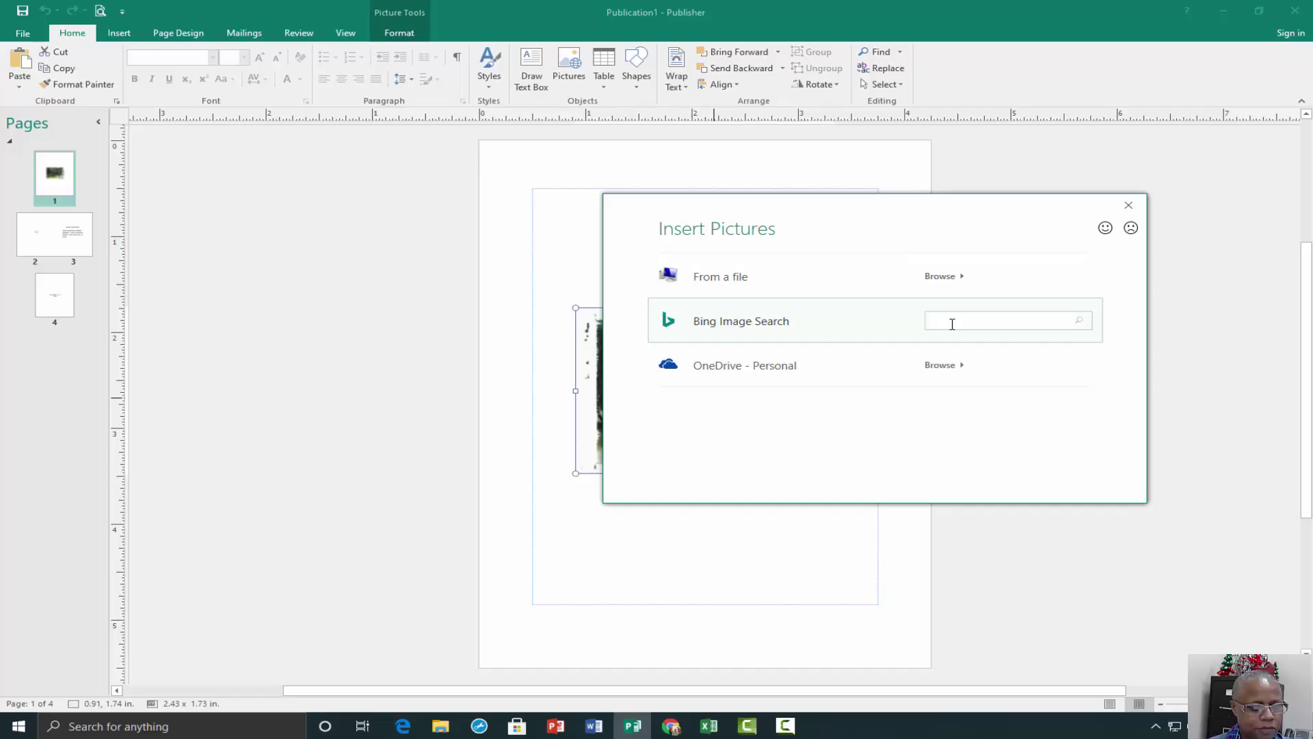
{"action": "type", "text": "amily"}
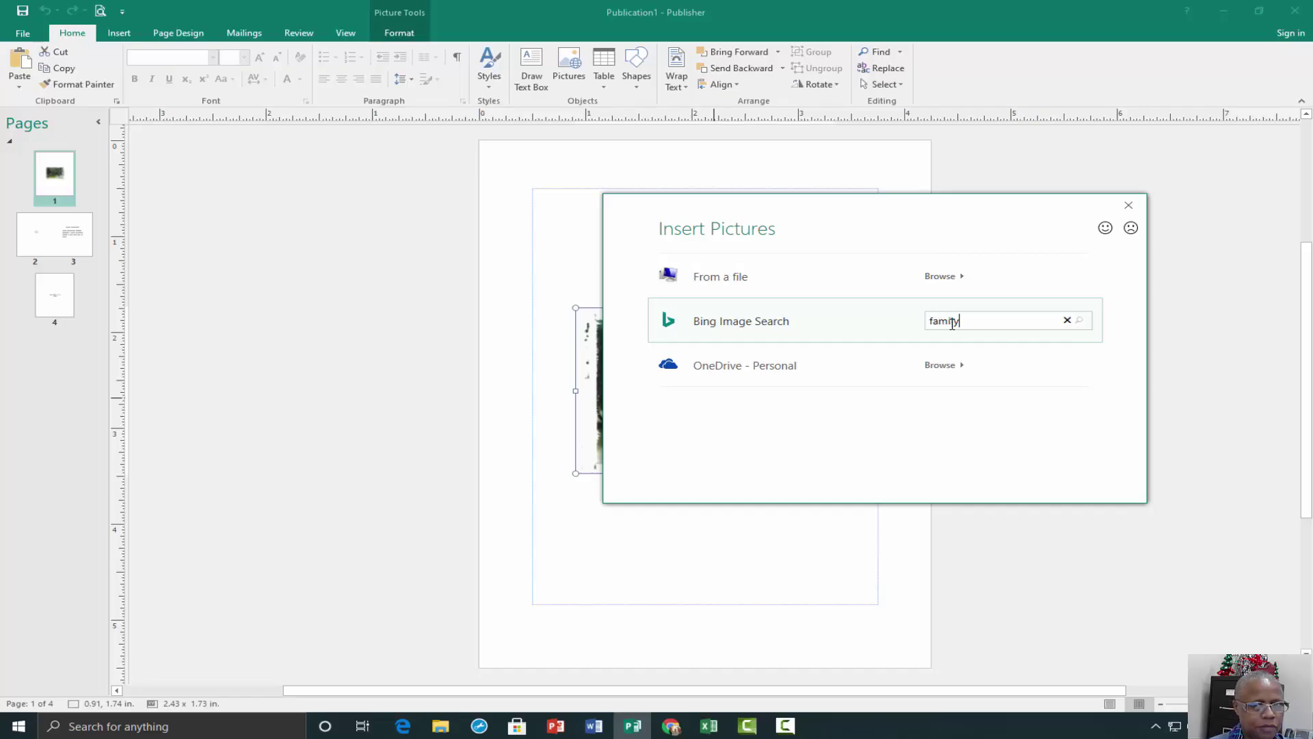
{"action": "key", "text": "Return"}
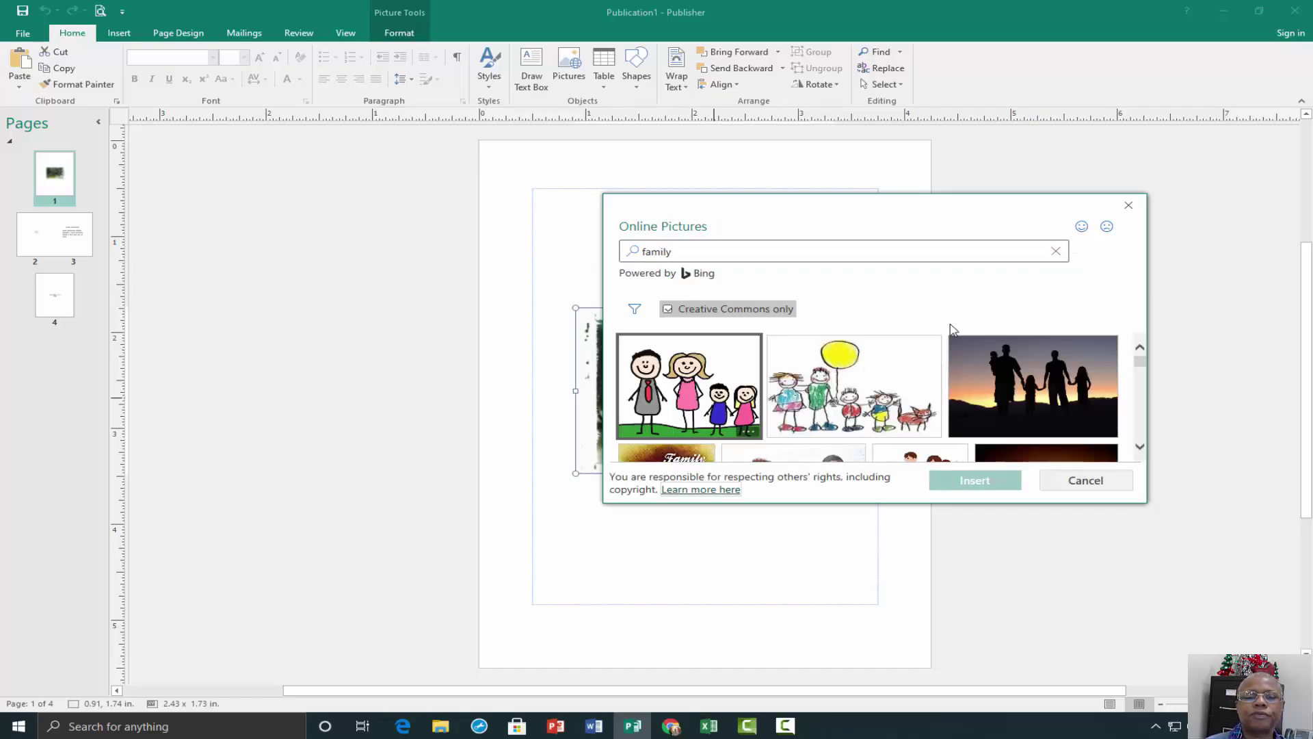
Step: Insert the family-on-the-beach photo from the results onto the front page
{"action": "scroll", "coordinate": [1012, 370], "scroll_direction": "down", "scroll_amount": 3}
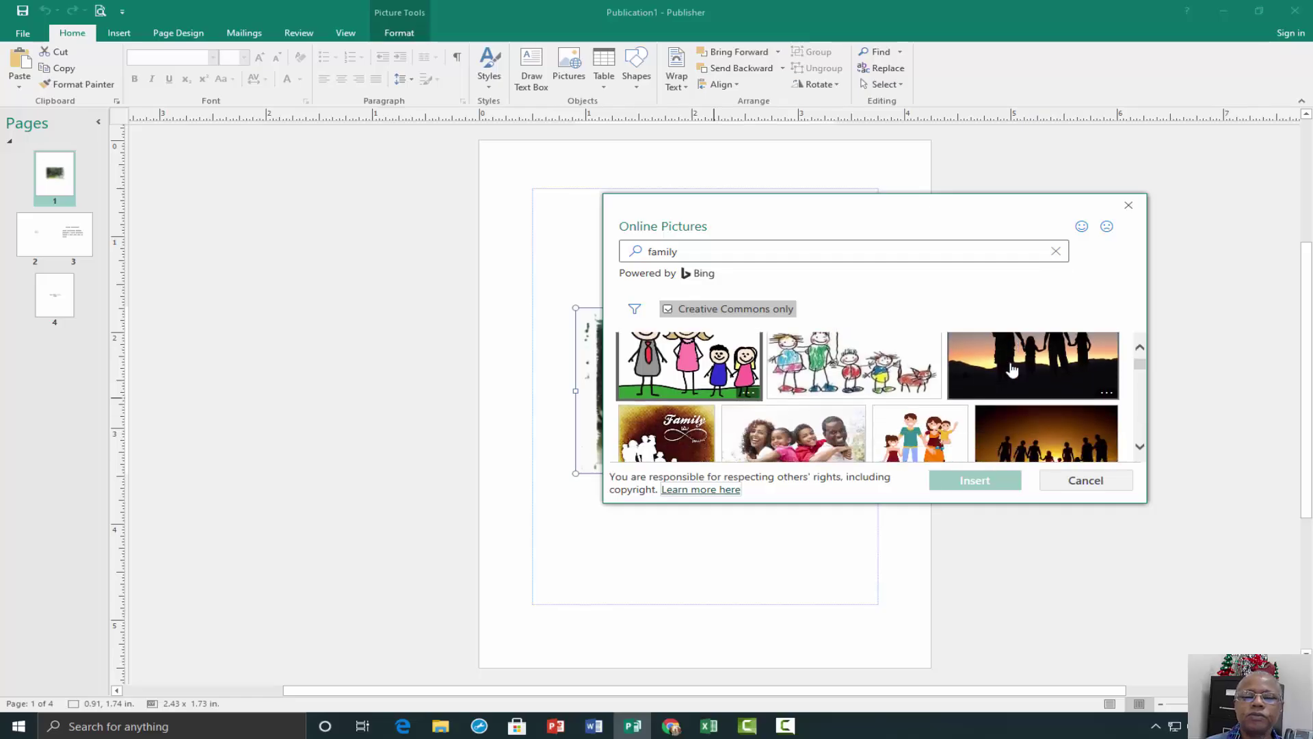
{"action": "scroll", "coordinate": [1013, 369], "scroll_direction": "down", "scroll_amount": 3}
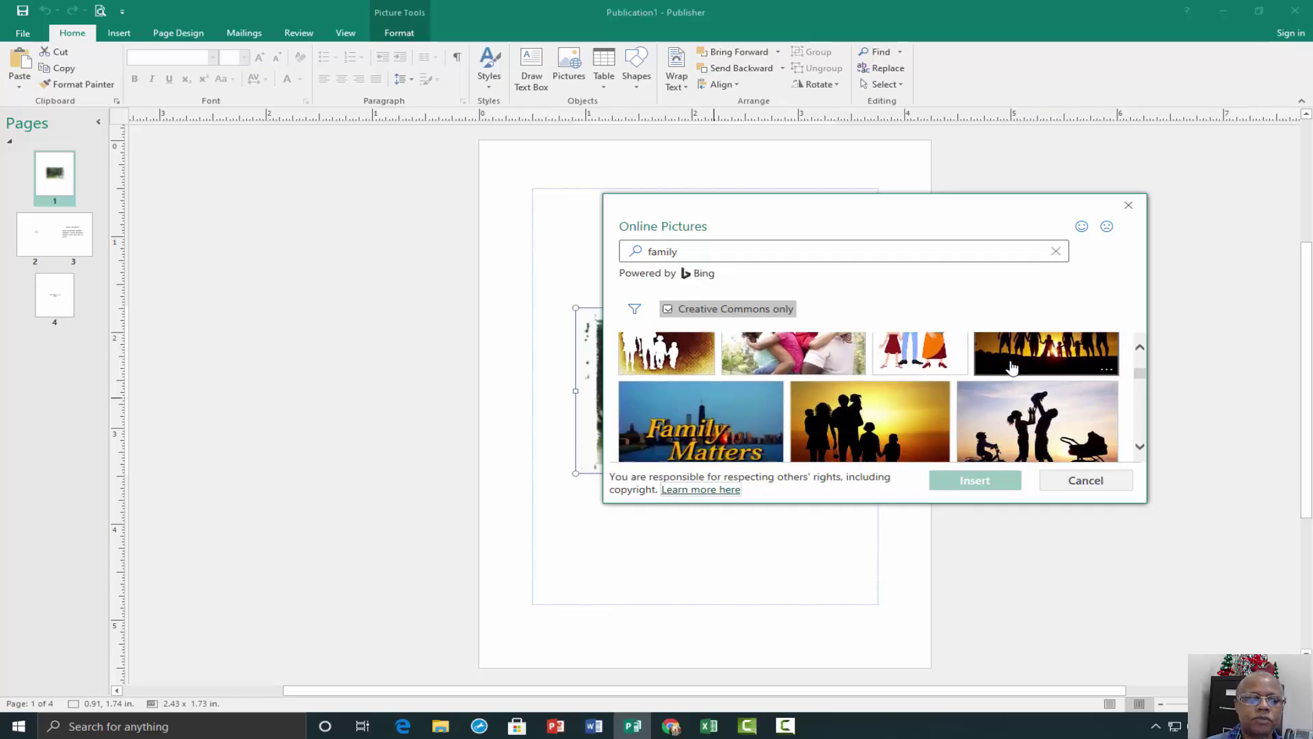
{"action": "scroll", "coordinate": [1013, 367], "scroll_direction": "down", "scroll_amount": 3}
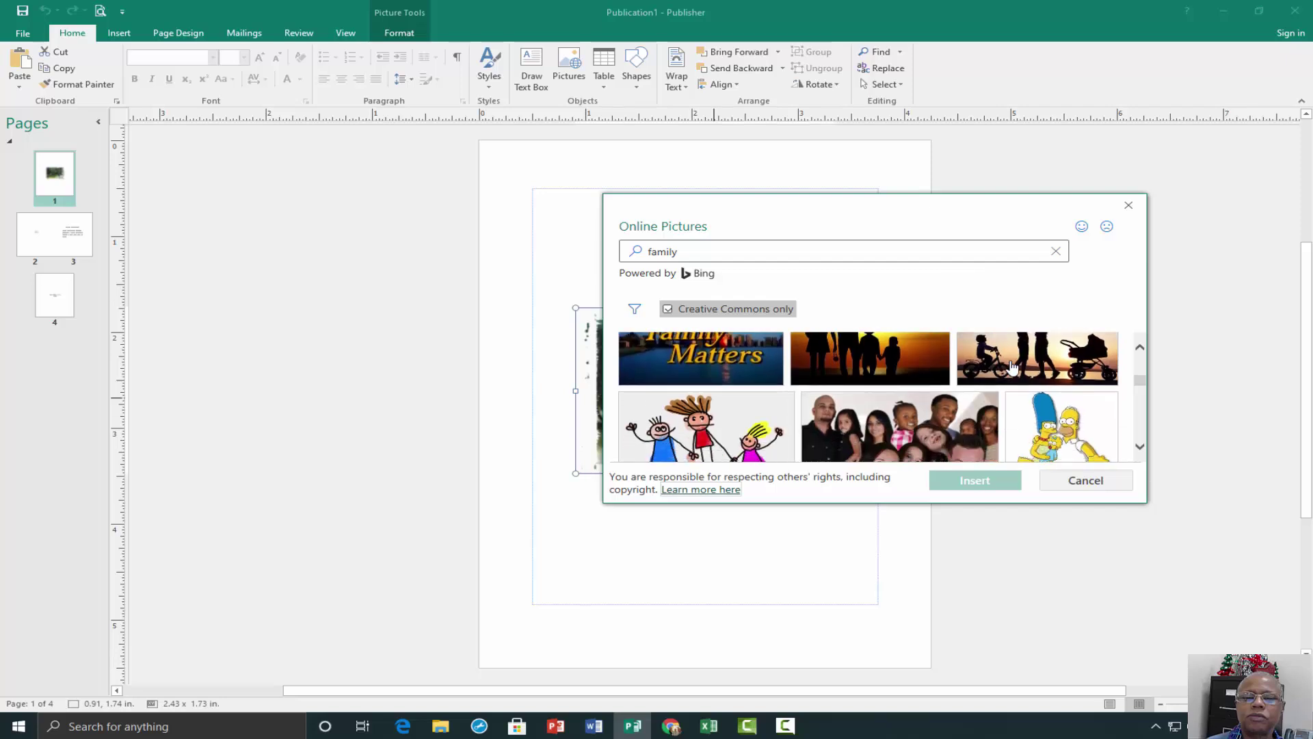
{"action": "scroll", "coordinate": [1012, 368], "scroll_direction": "down", "scroll_amount": 5}
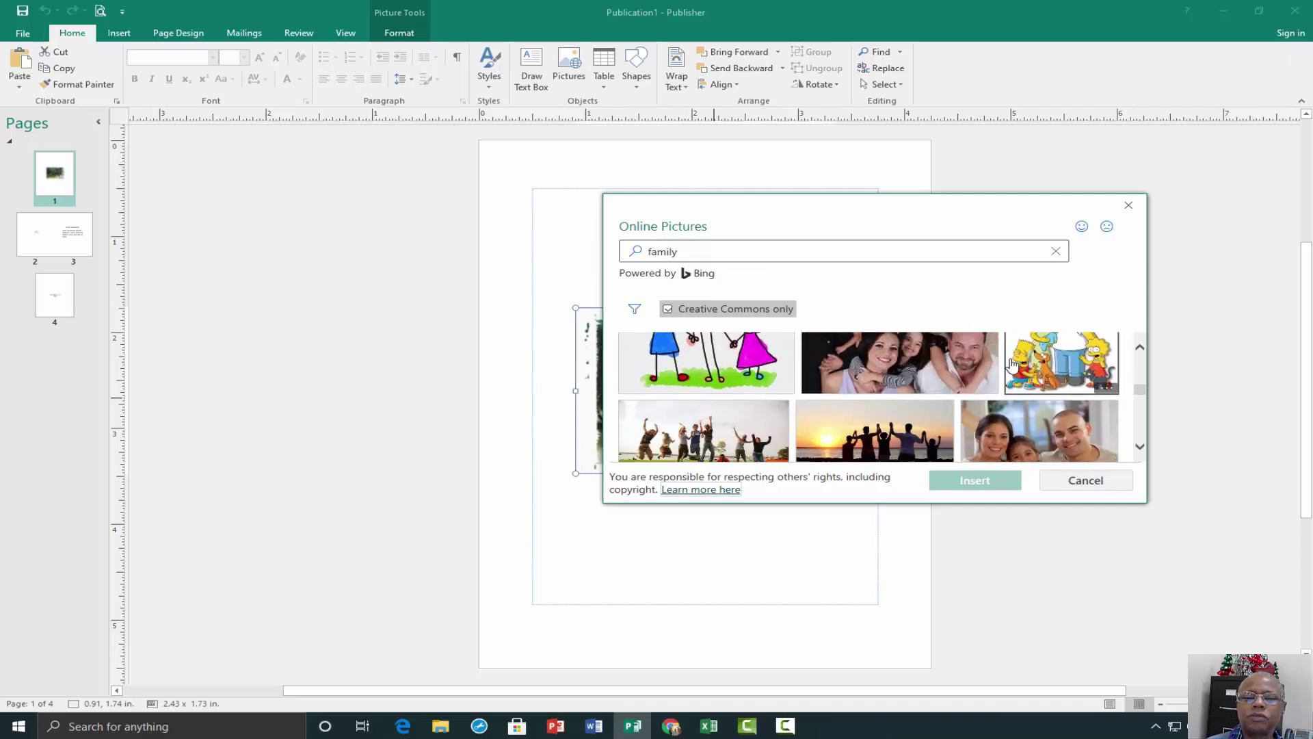
{"action": "scroll", "coordinate": [1013, 367], "scroll_direction": "down", "scroll_amount": 2}
{"action": "scroll", "coordinate": [1013, 368], "scroll_direction": "down", "scroll_amount": 2}
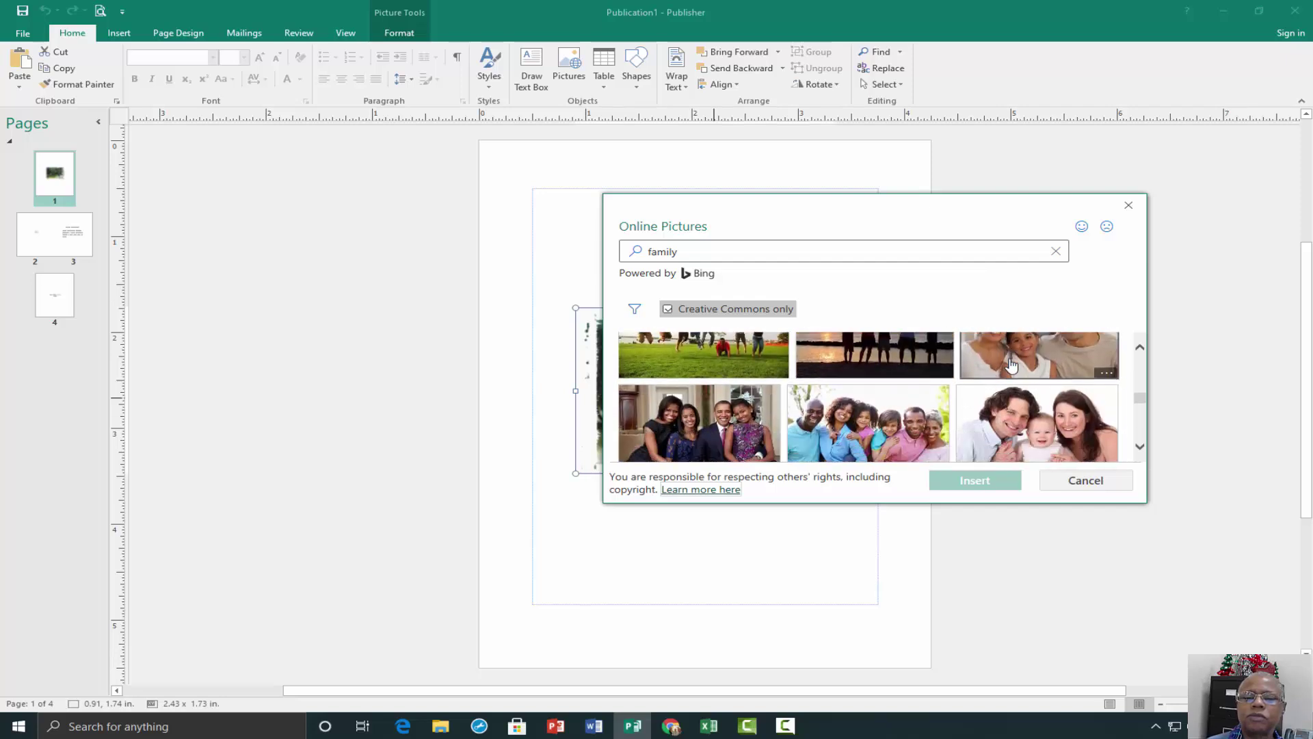
{"action": "scroll", "coordinate": [1012, 367], "scroll_direction": "down", "scroll_amount": 1}
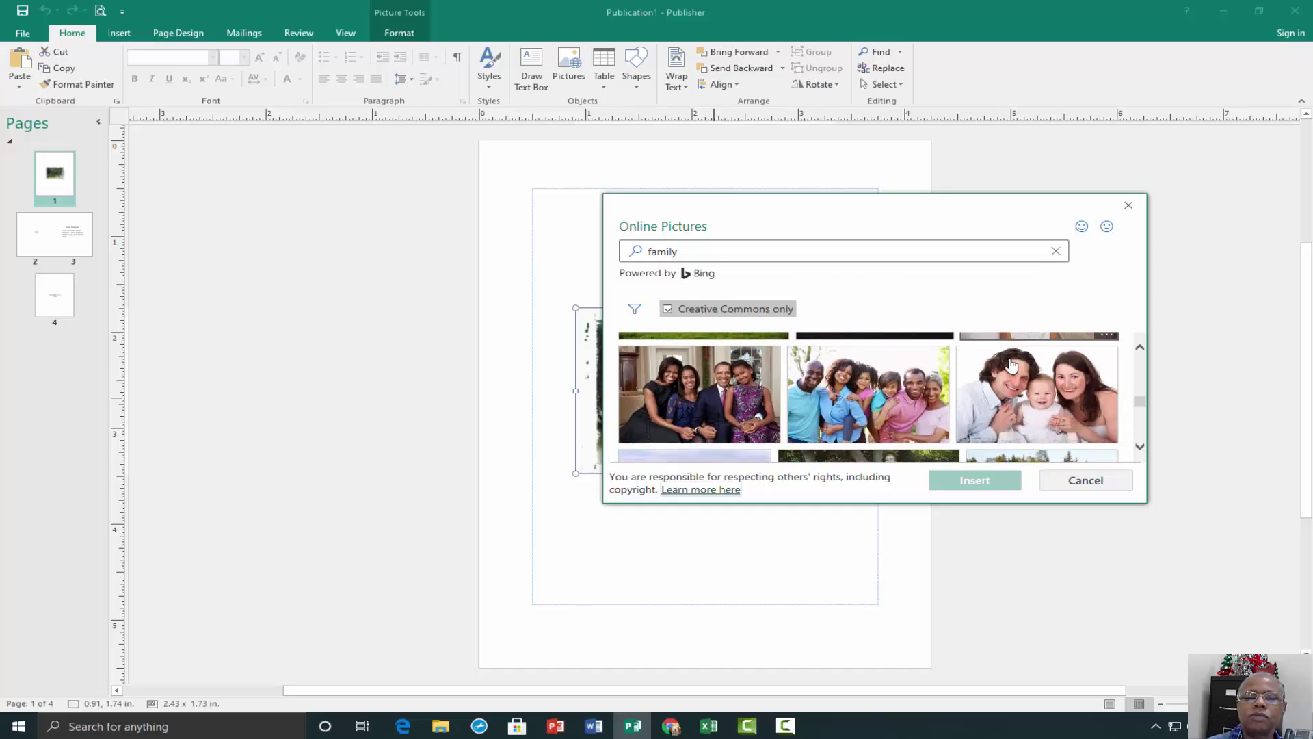
{"action": "scroll", "coordinate": [1012, 368], "scroll_direction": "down", "scroll_amount": 2}
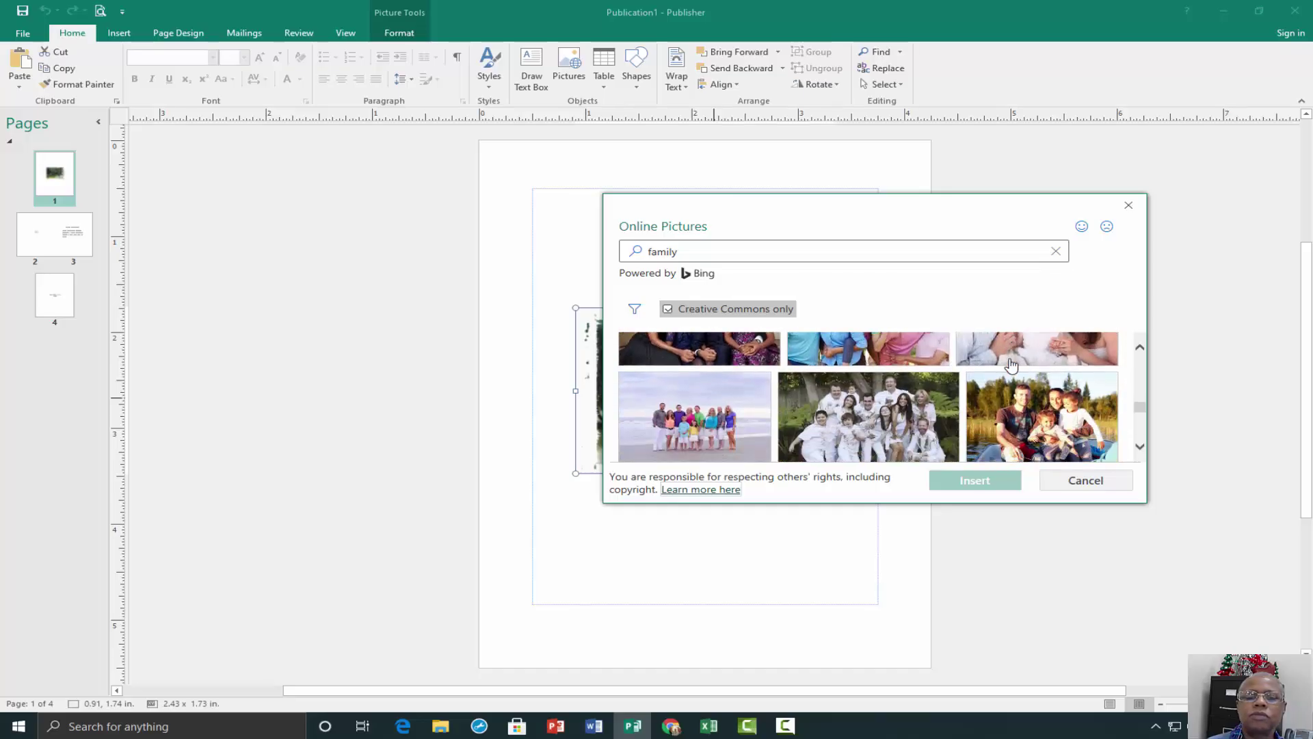
{"action": "scroll", "coordinate": [1012, 367], "scroll_direction": "down", "scroll_amount": 1}
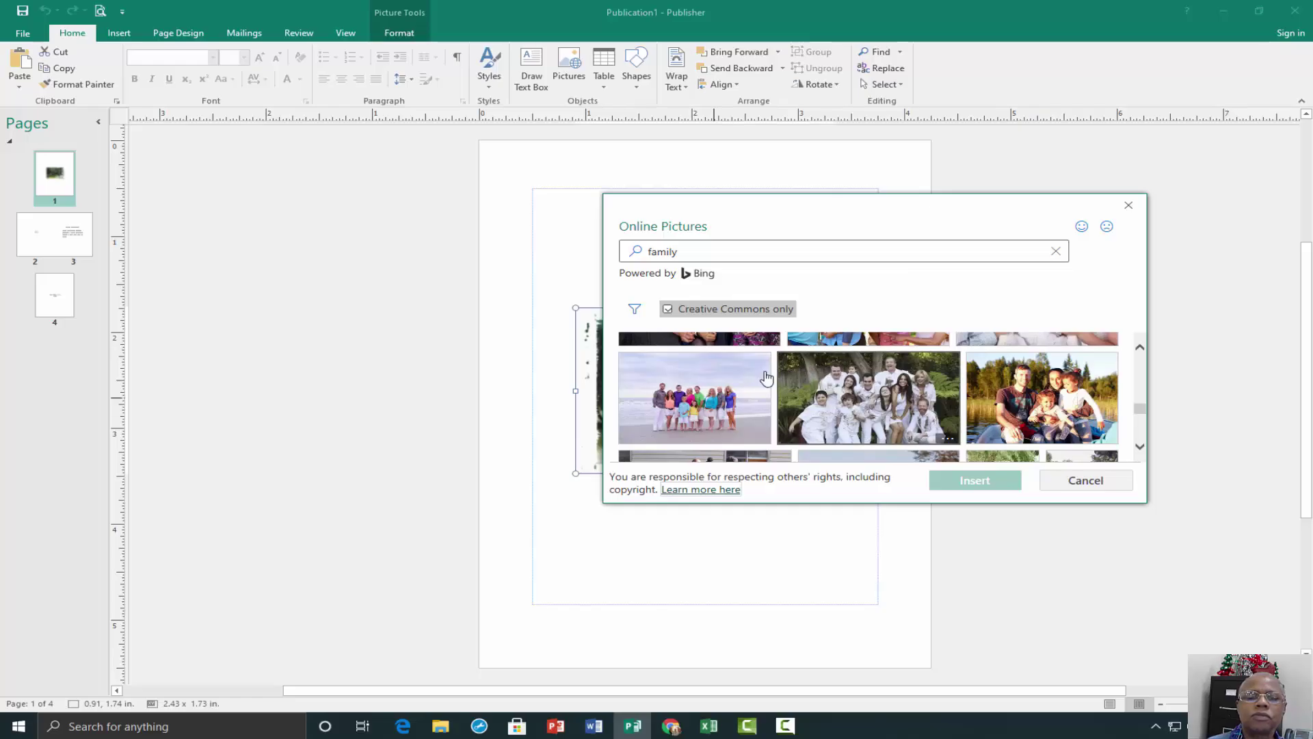
{"action": "left_click", "coordinate": [685, 389]}
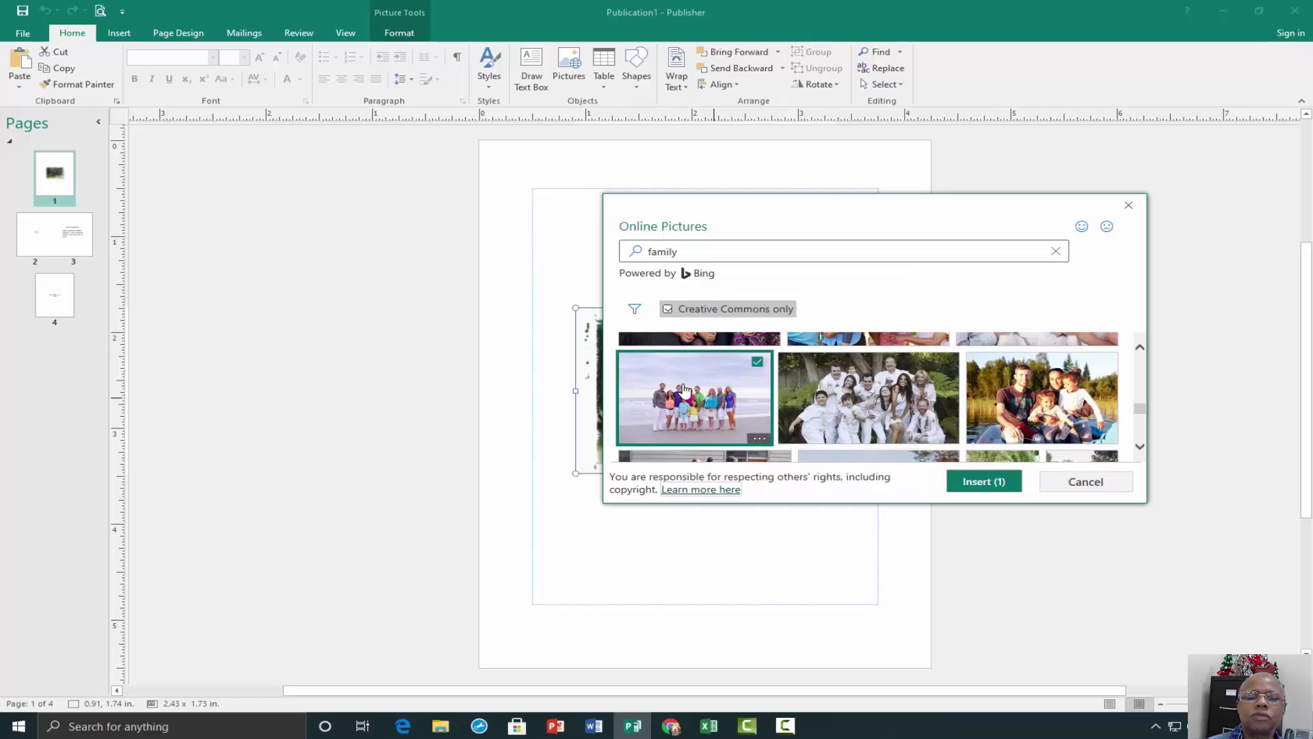
{"action": "left_click", "coordinate": [982, 483]}
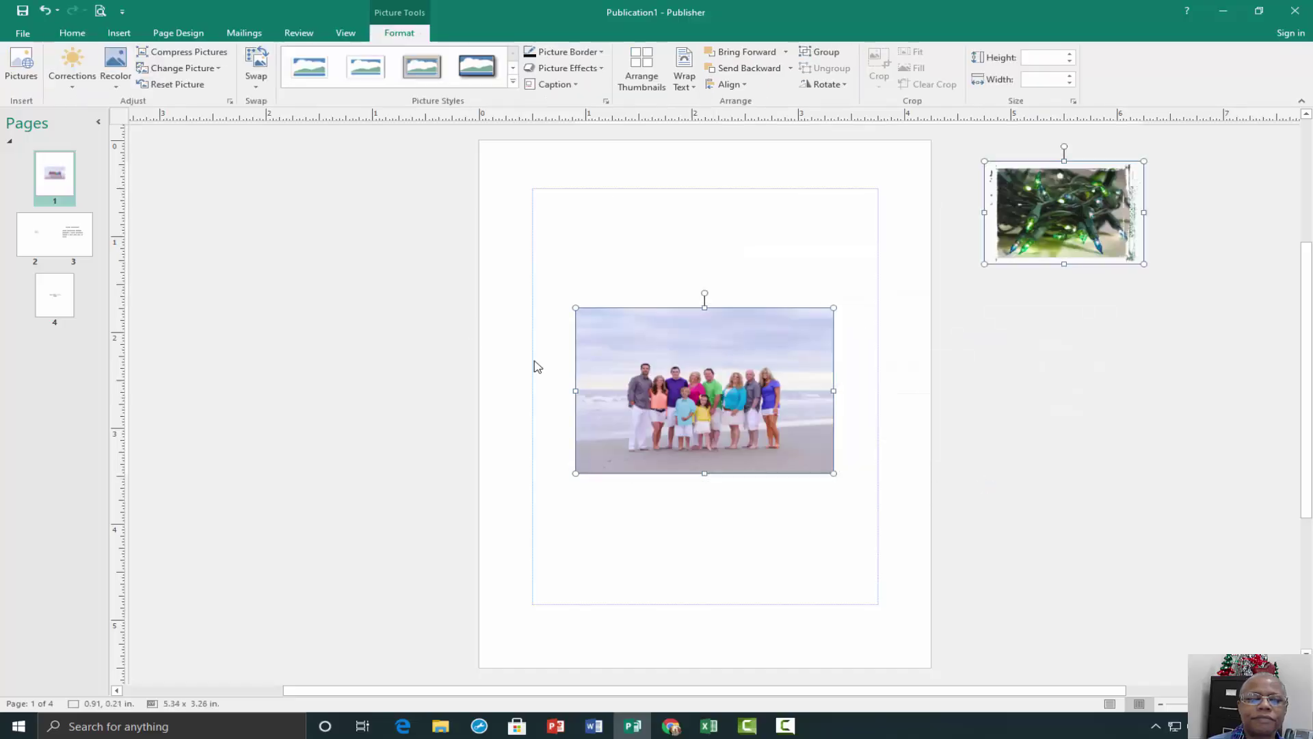
Step: Go to the inside pages 2–3 spread
{"action": "left_click", "coordinate": [51, 246]}
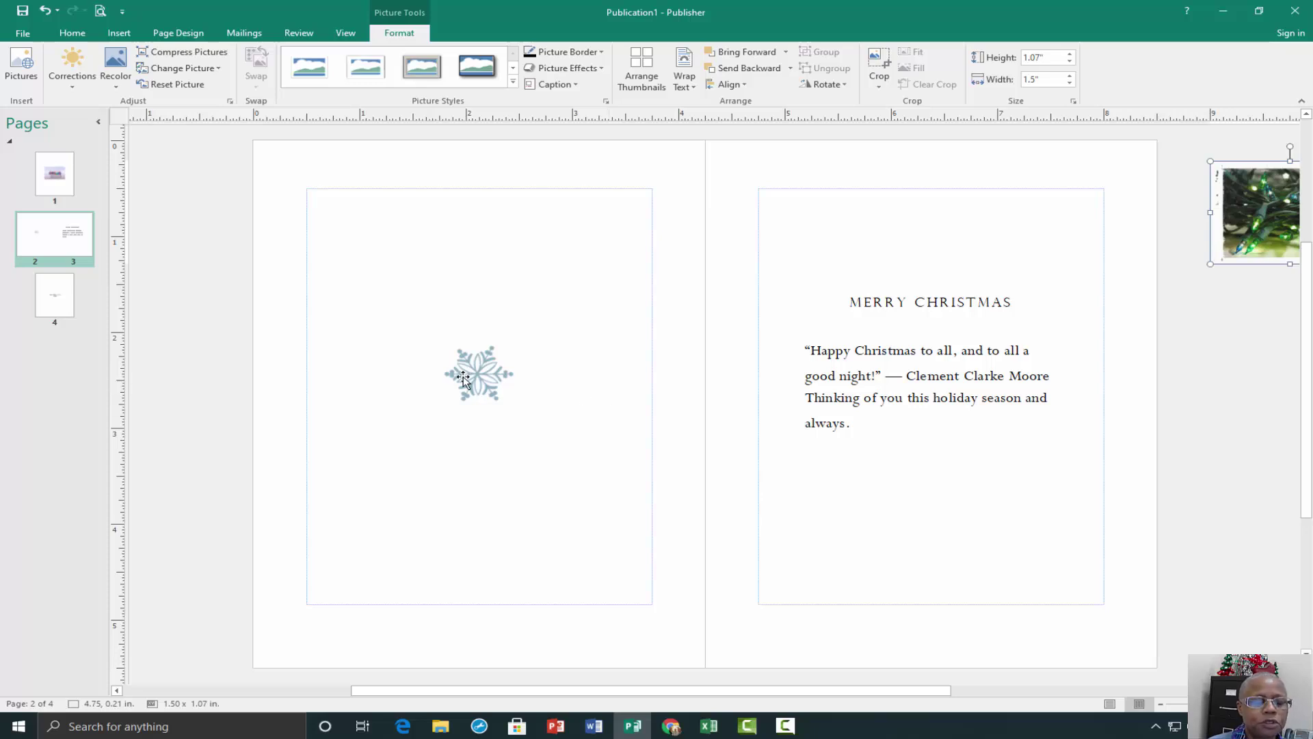
Step: Start replacing the snowflake picture on page 2 via Change Picture
{"action": "left_click", "coordinate": [481, 367]}
{"action": "left_click", "coordinate": [482, 366]}
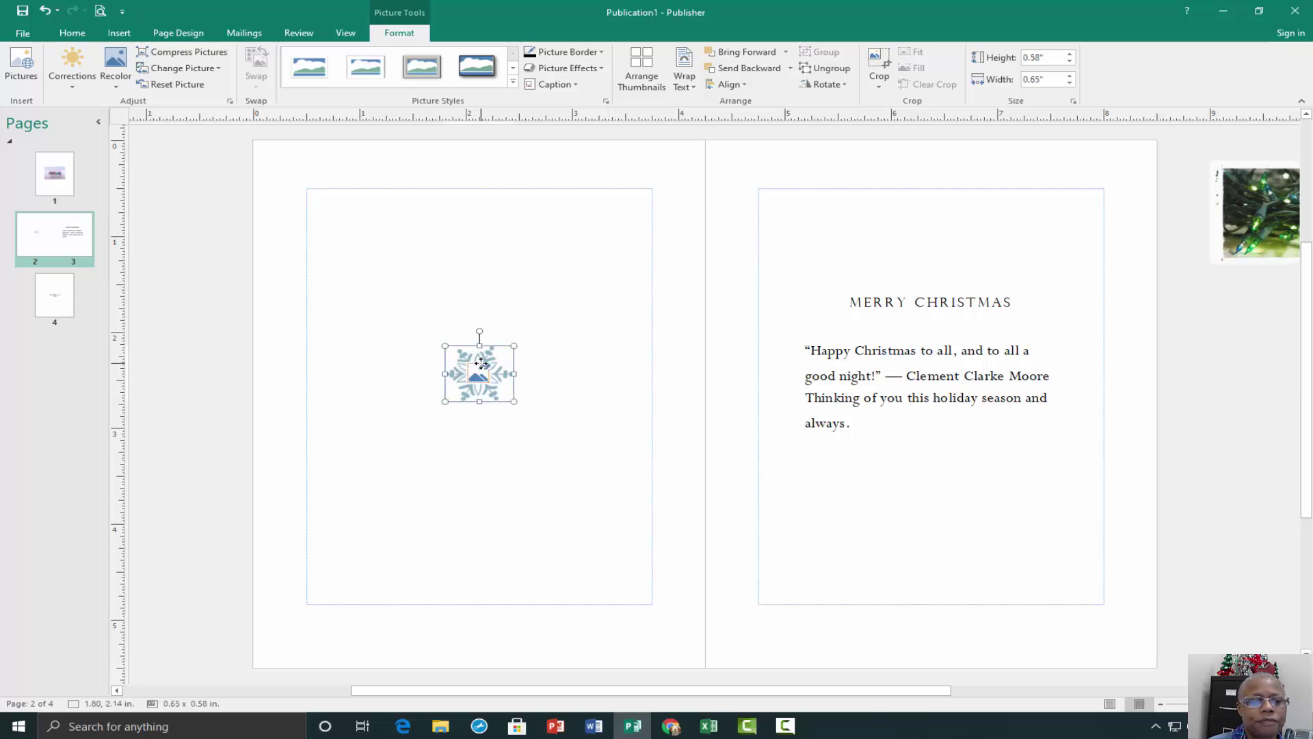
{"action": "right_click", "coordinate": [482, 365]}
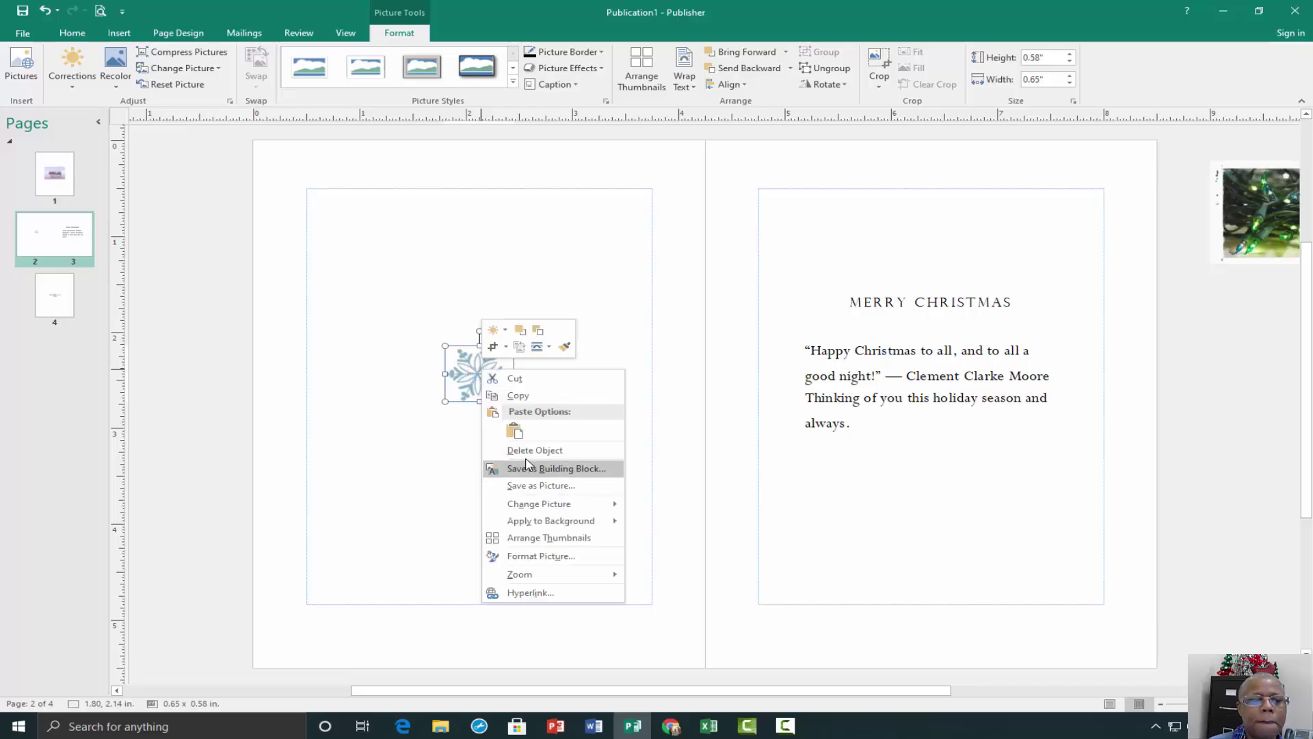
{"action": "mouse_move", "coordinate": [537, 507]}
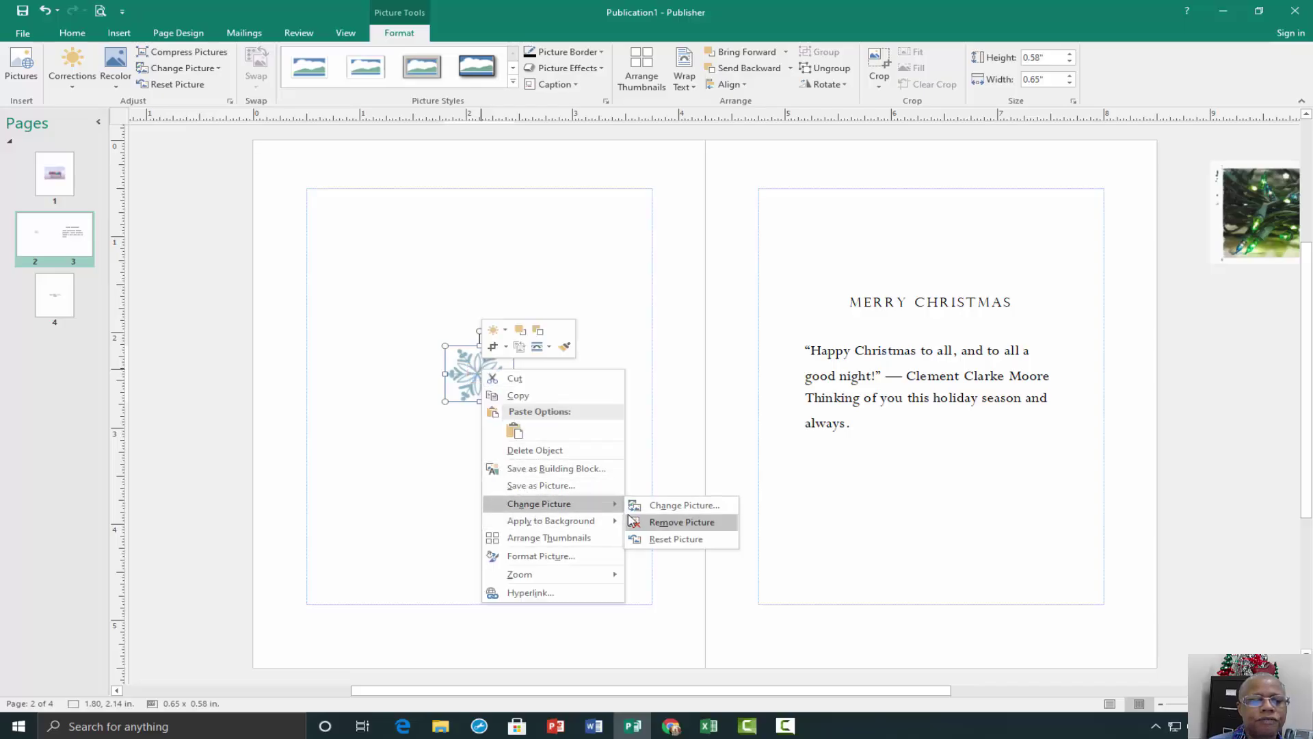
{"action": "left_click", "coordinate": [668, 505]}
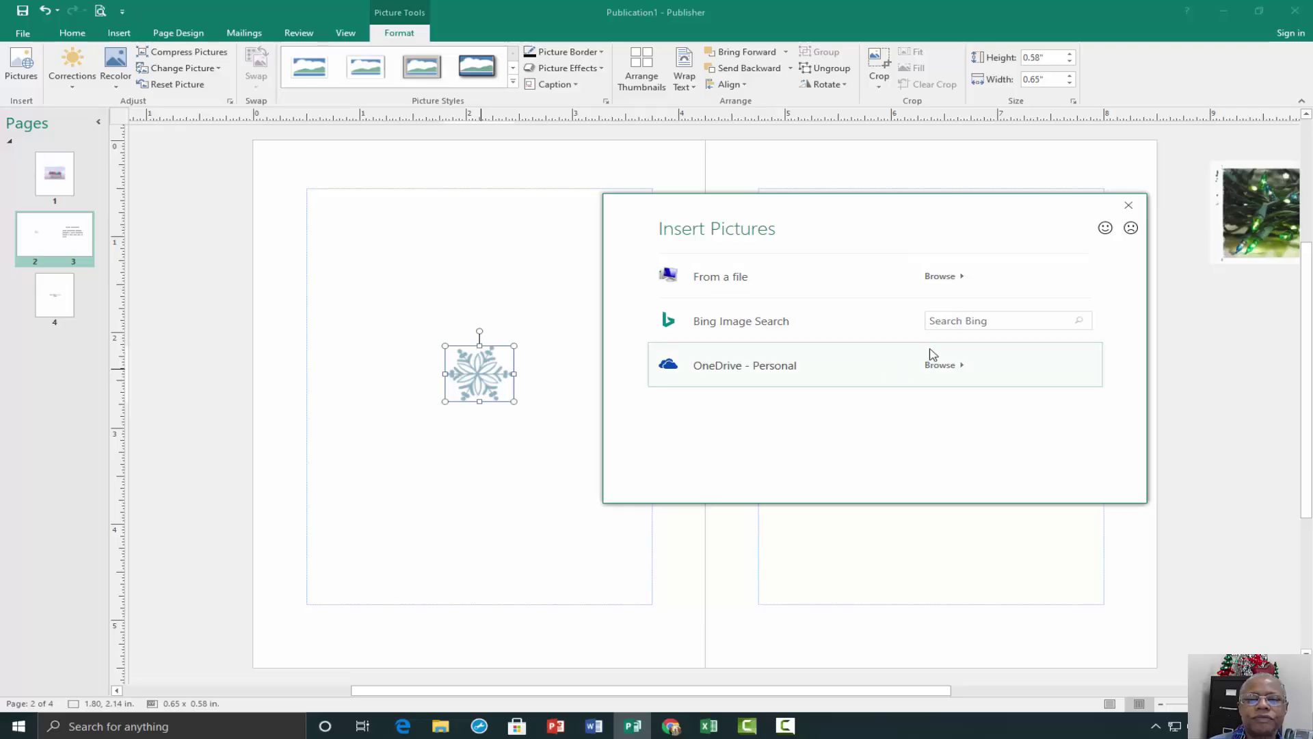
Step: Insert a beach photo from a Bing image search for 'holiday'
{"action": "left_click", "coordinate": [968, 319]}
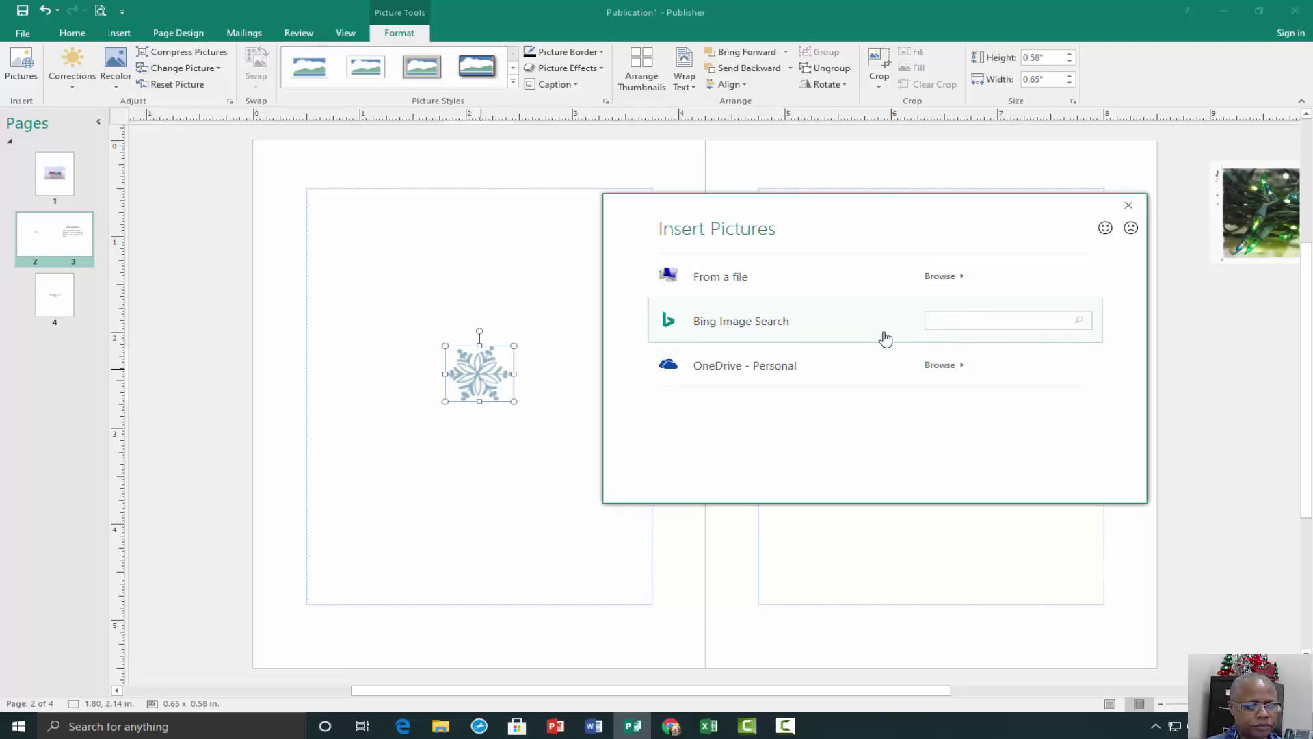
{"action": "type", "text": "holi"}
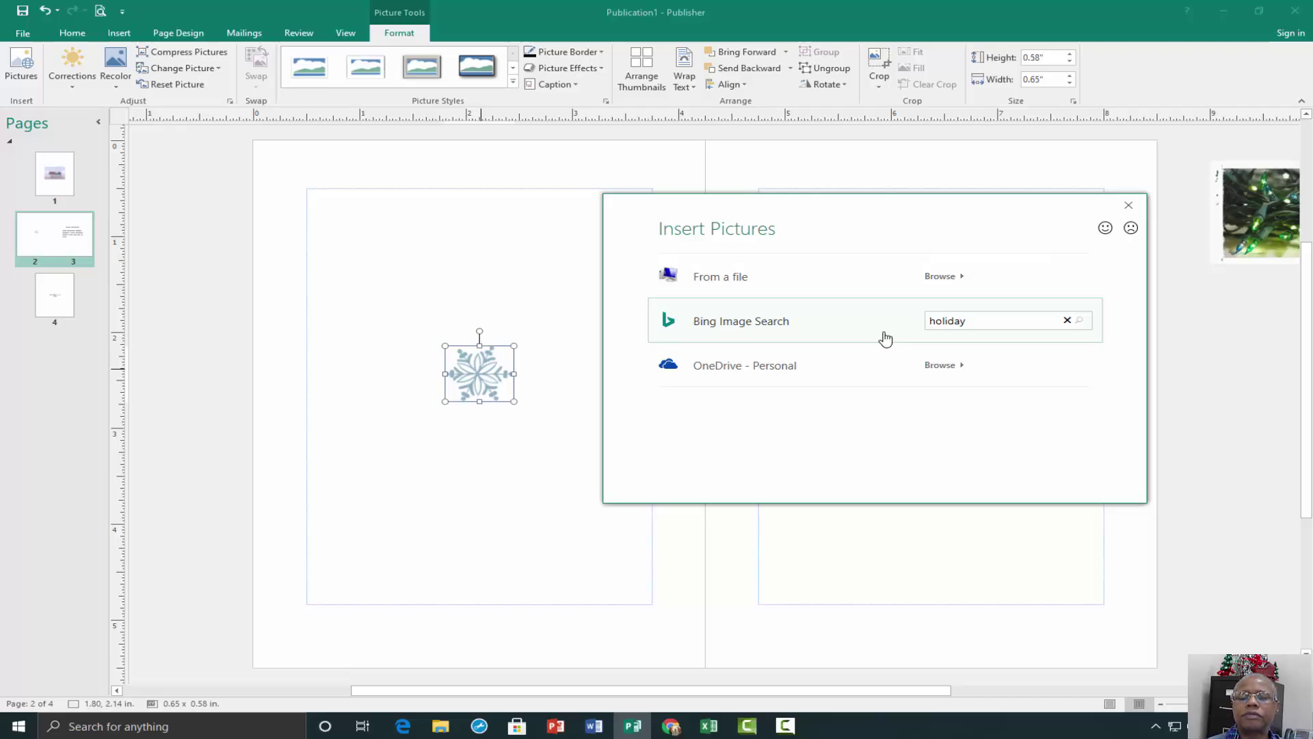
{"action": "type", "text": "day"}
{"action": "key", "text": "Return"}
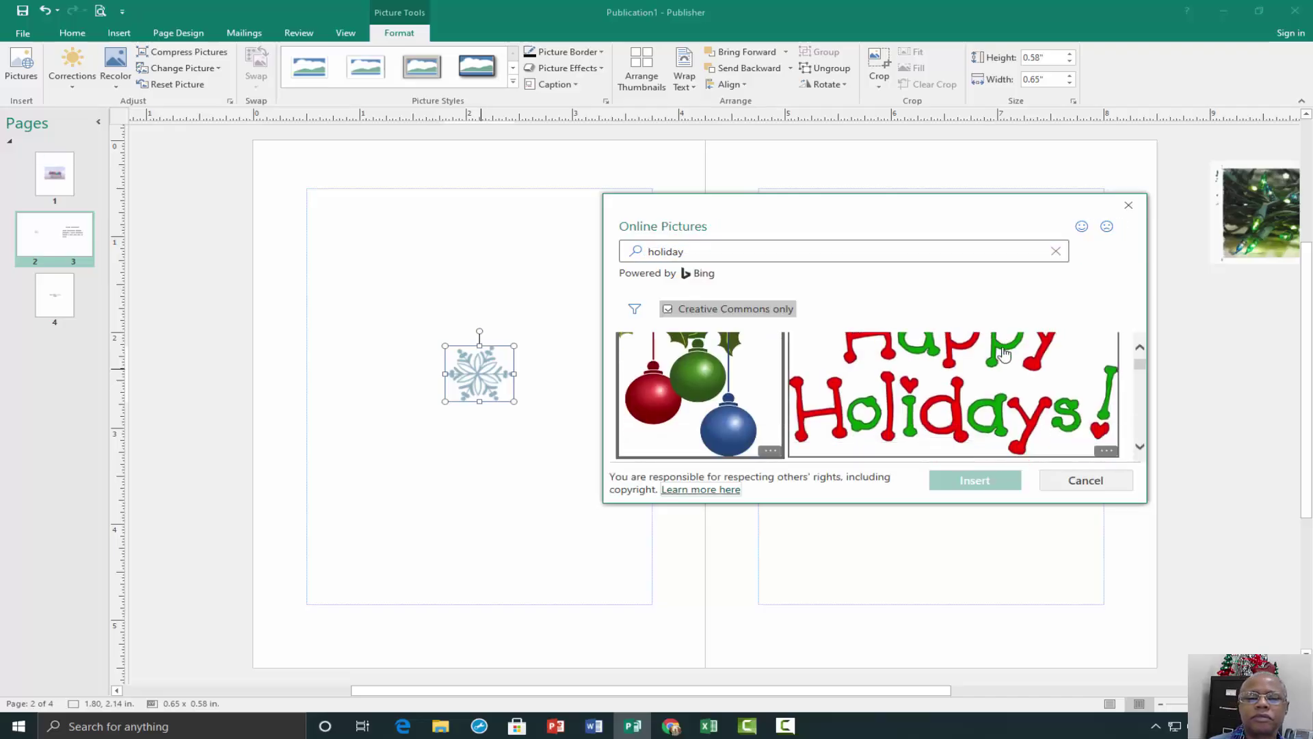
{"action": "scroll", "coordinate": [1004, 353], "scroll_direction": "down", "scroll_amount": 10}
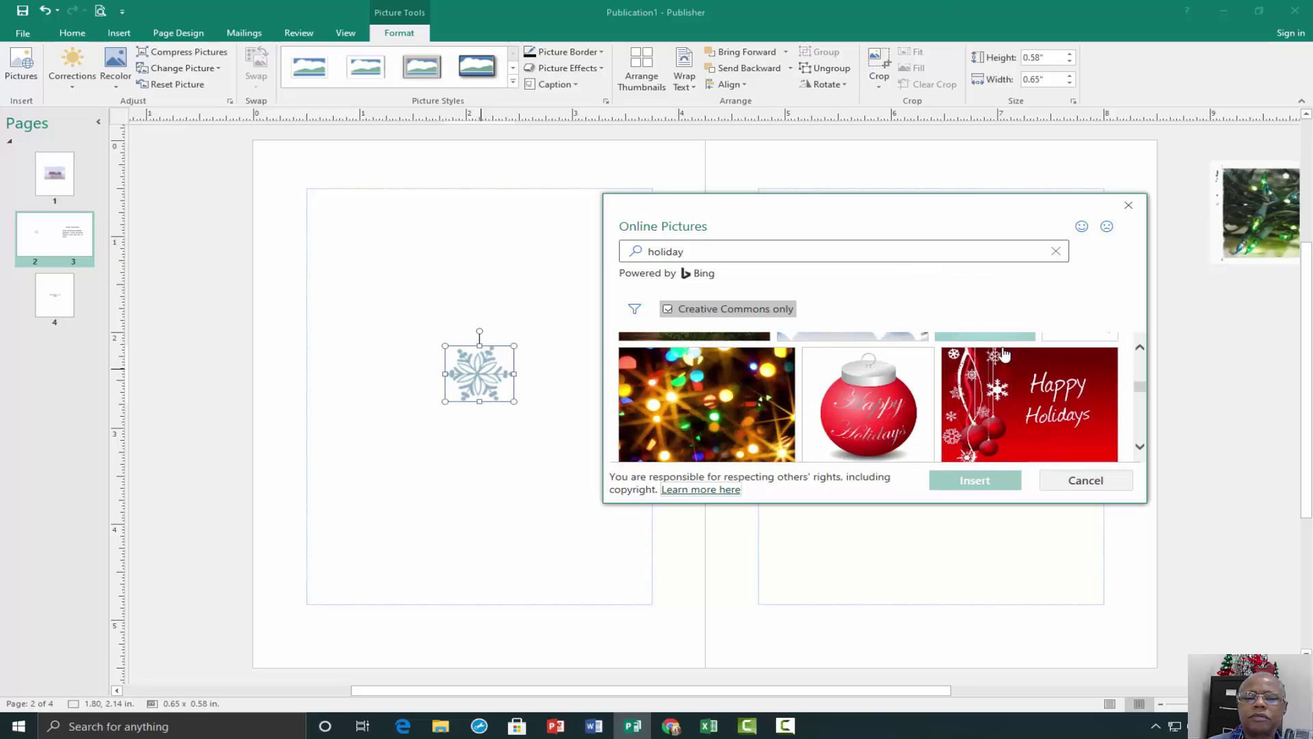
{"action": "scroll", "coordinate": [1004, 353], "scroll_direction": "down", "scroll_amount": 3}
{"action": "left_click", "coordinate": [1022, 405]}
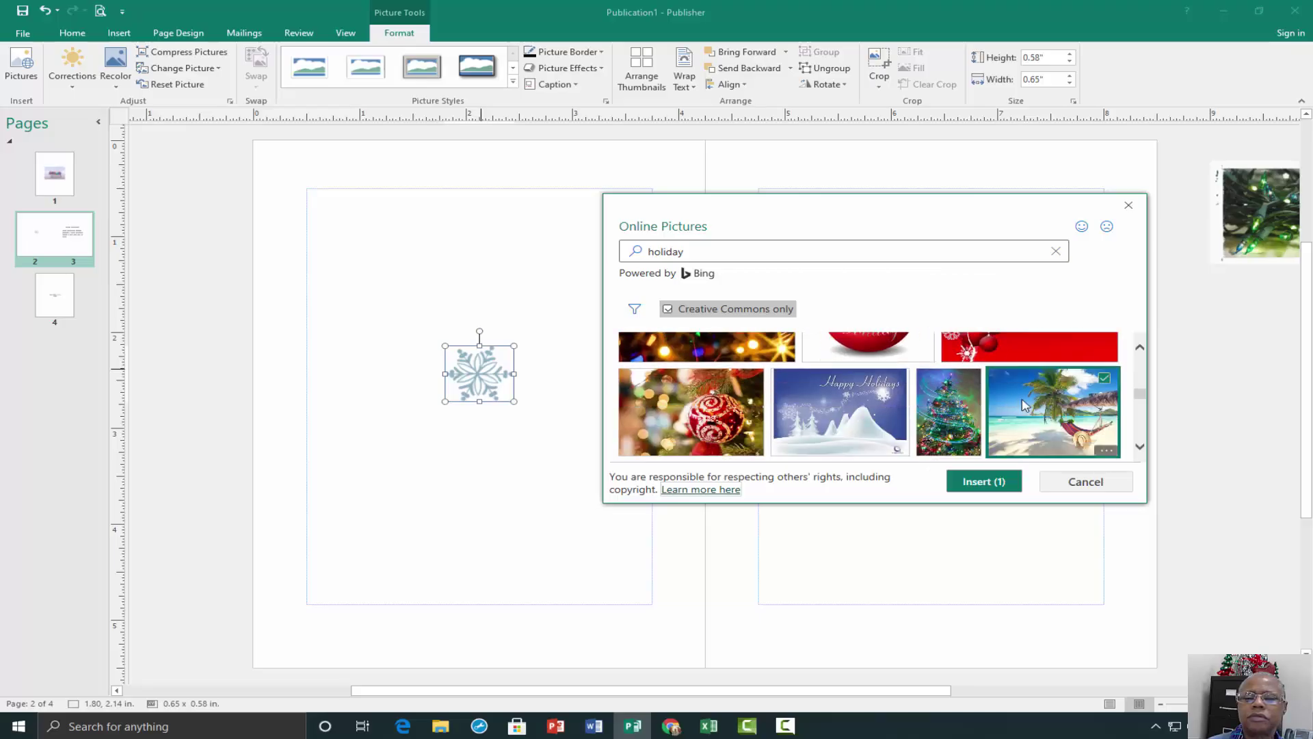
{"action": "left_click", "coordinate": [985, 481]}
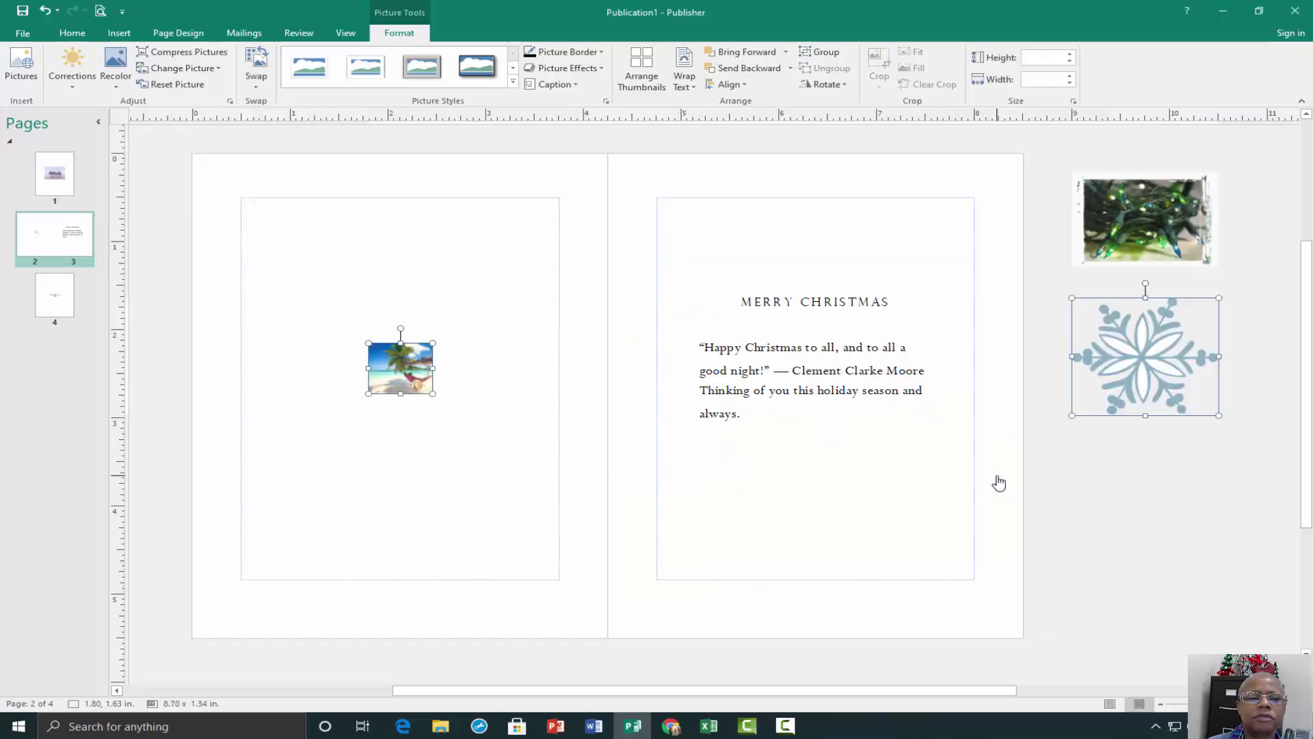
Step: On page 4, start replacing the small graphic above the signature line
{"action": "left_click", "coordinate": [47, 299]}
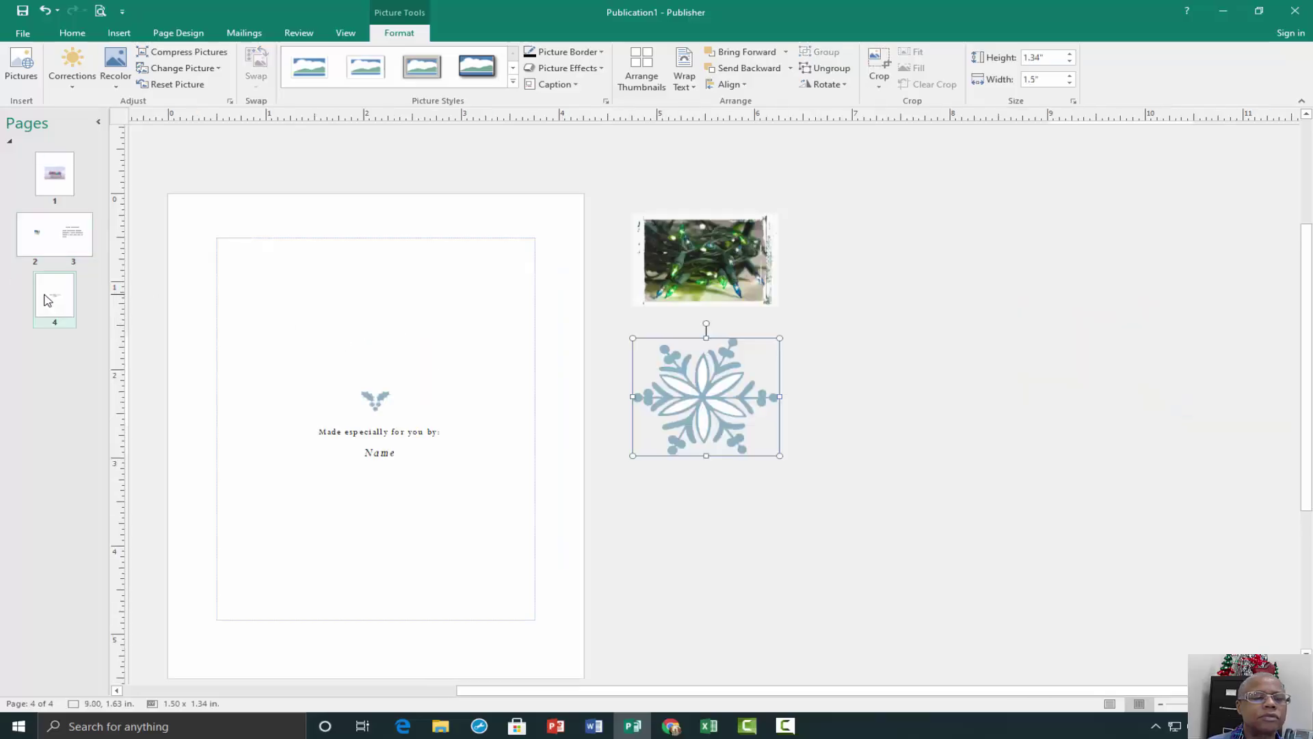
{"action": "left_click", "coordinate": [377, 399]}
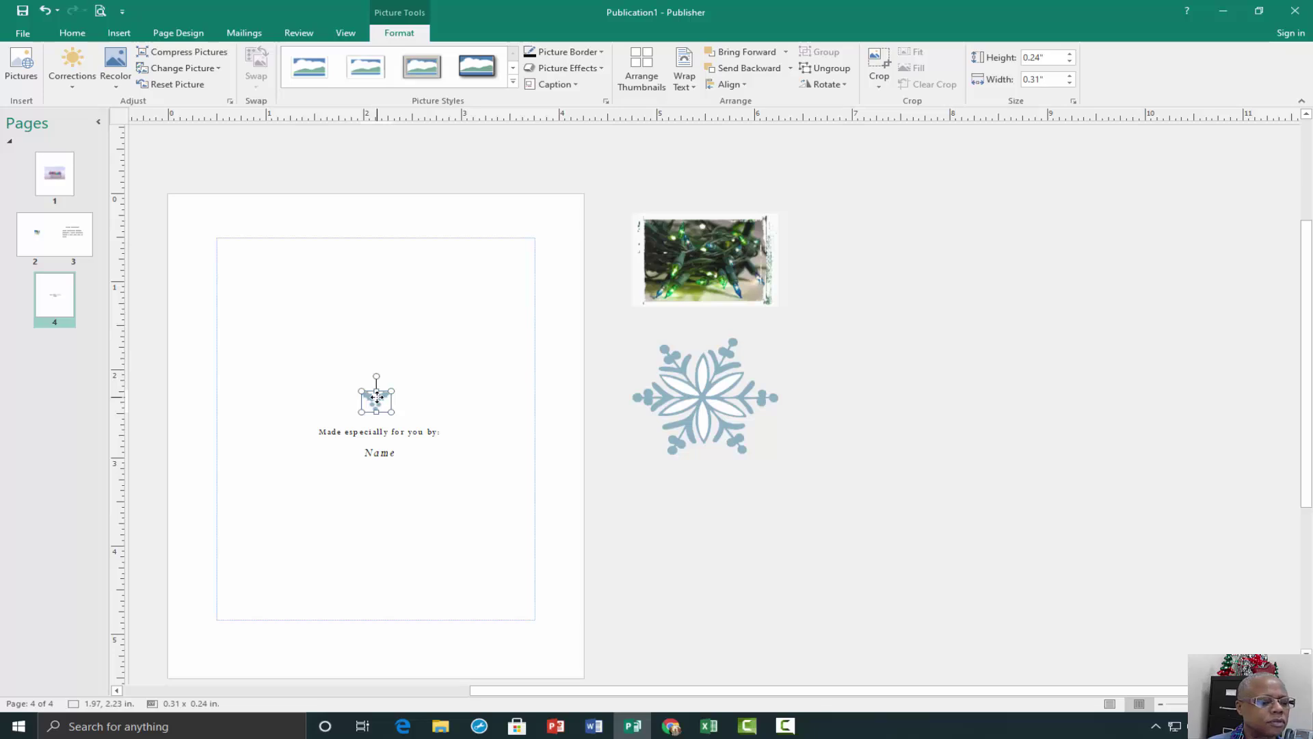
{"action": "right_click", "coordinate": [377, 398]}
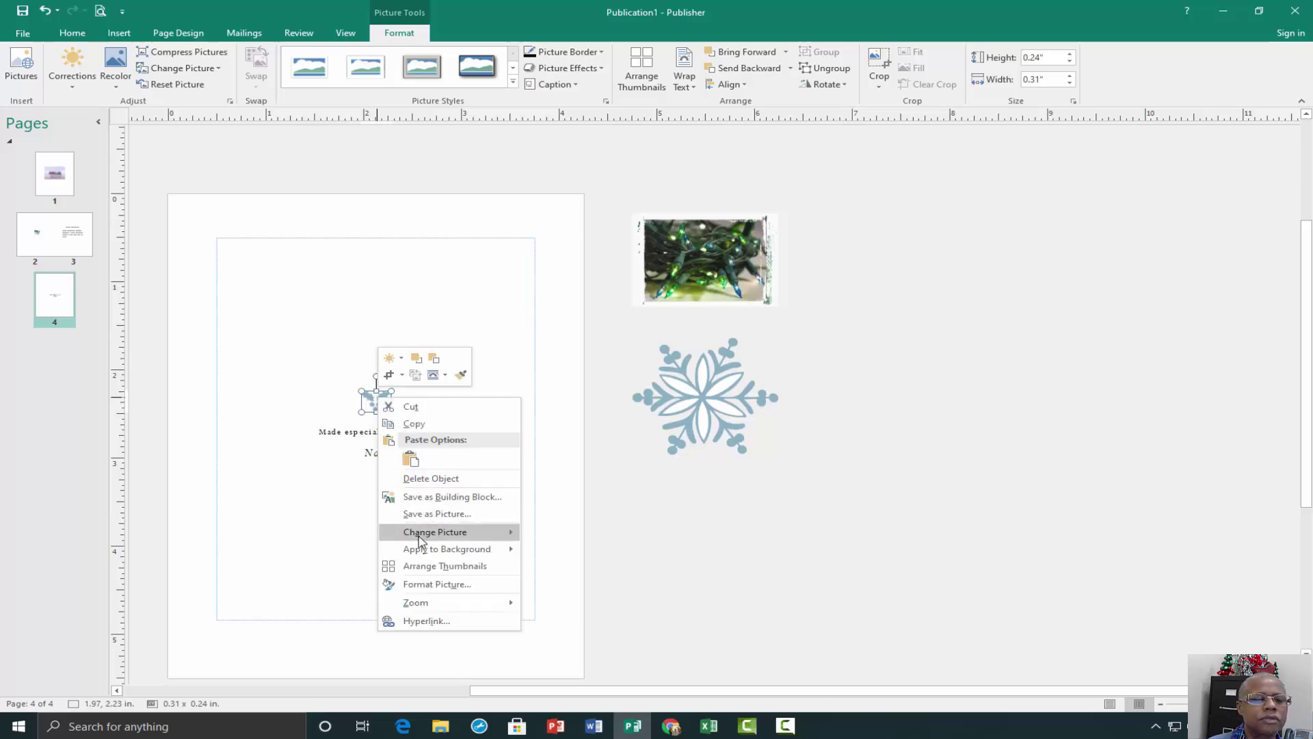
{"action": "mouse_move", "coordinate": [442, 533]}
{"action": "left_click", "coordinate": [559, 534]}
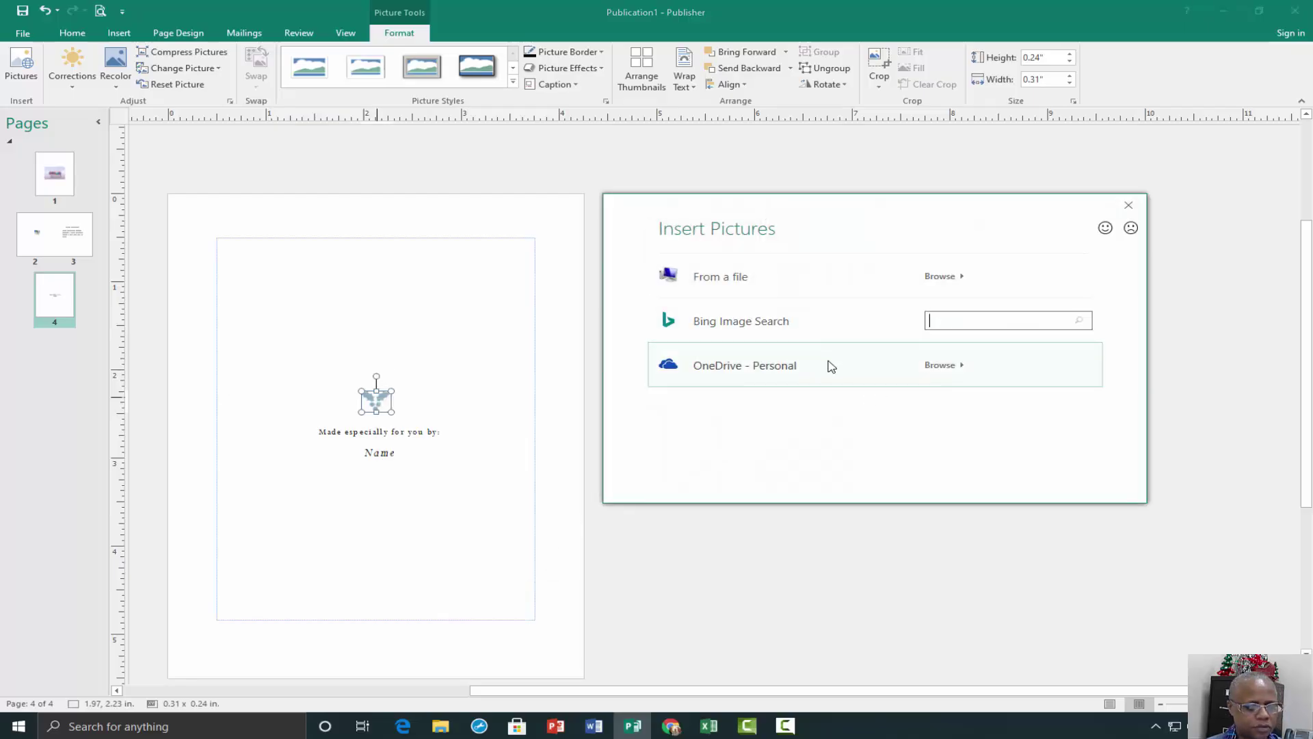
Step: Insert the sun-wearing-sunglasses clipart found by searching 'sun sunglasses'
{"action": "type", "text": "sun"}
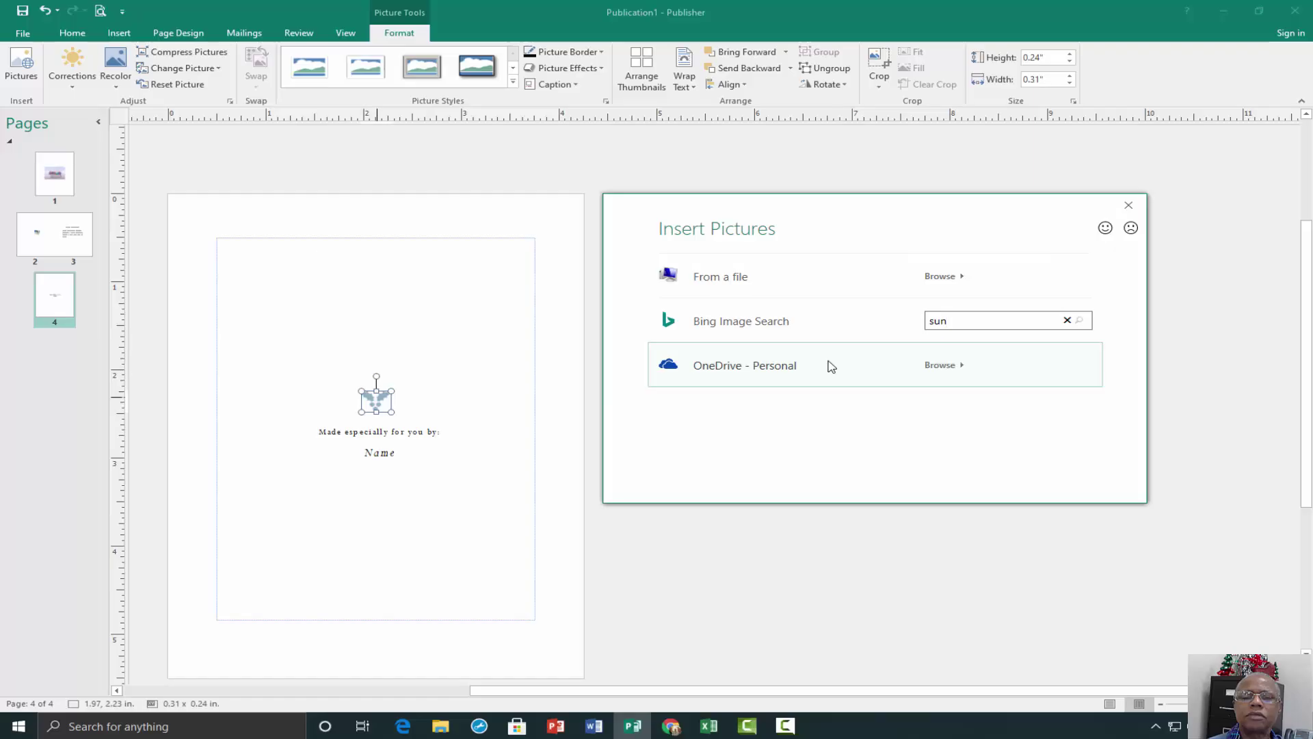
{"action": "type", "text": " sunglasses"}
{"action": "key", "text": "Return"}
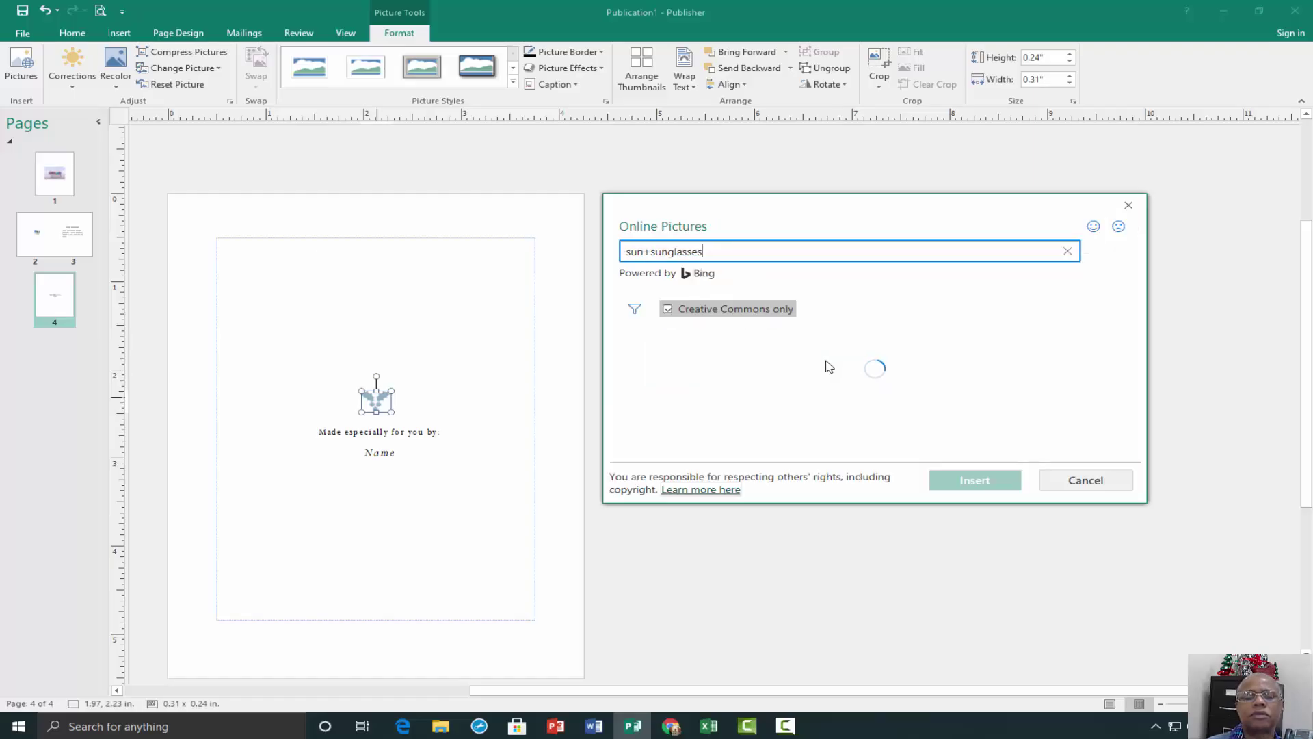
{"action": "scroll", "coordinate": [831, 368], "scroll_direction": "down", "scroll_amount": 2}
{"action": "scroll", "coordinate": [832, 368], "scroll_direction": "down", "scroll_amount": 2}
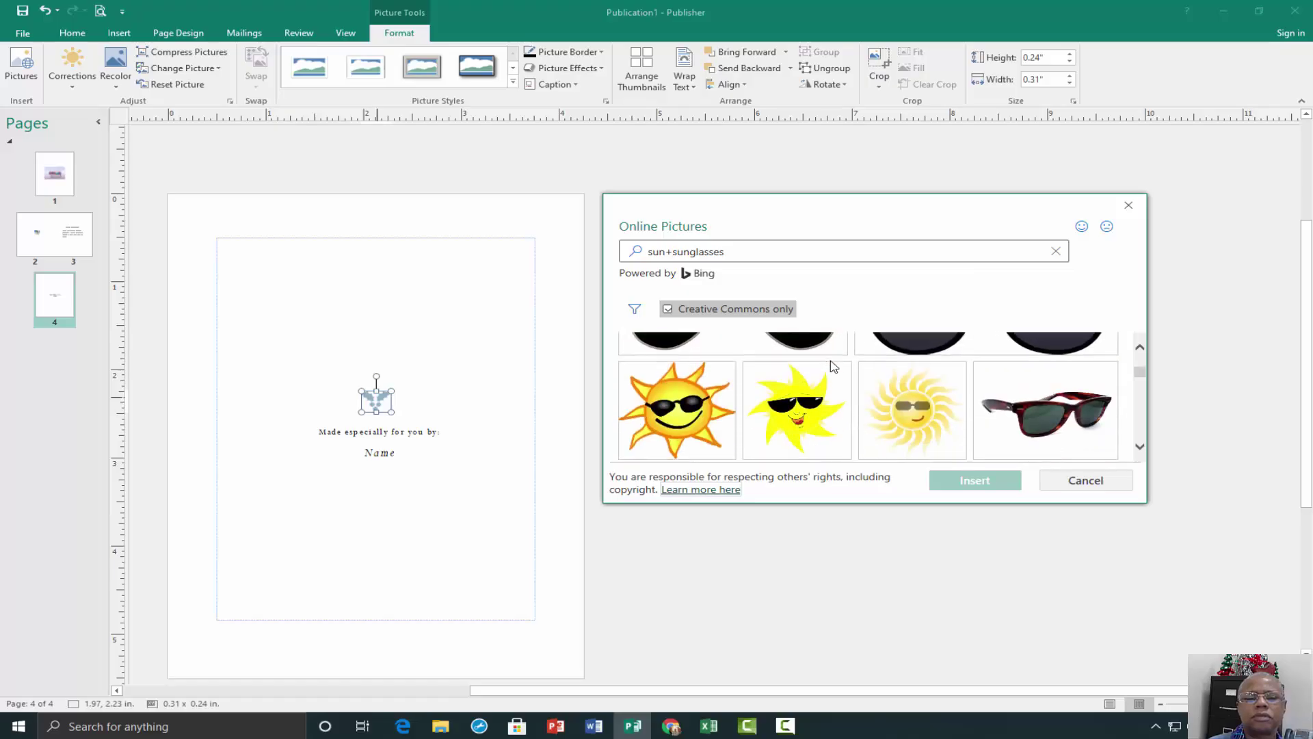
{"action": "left_click", "coordinate": [716, 409]}
{"action": "left_click", "coordinate": [976, 485]}
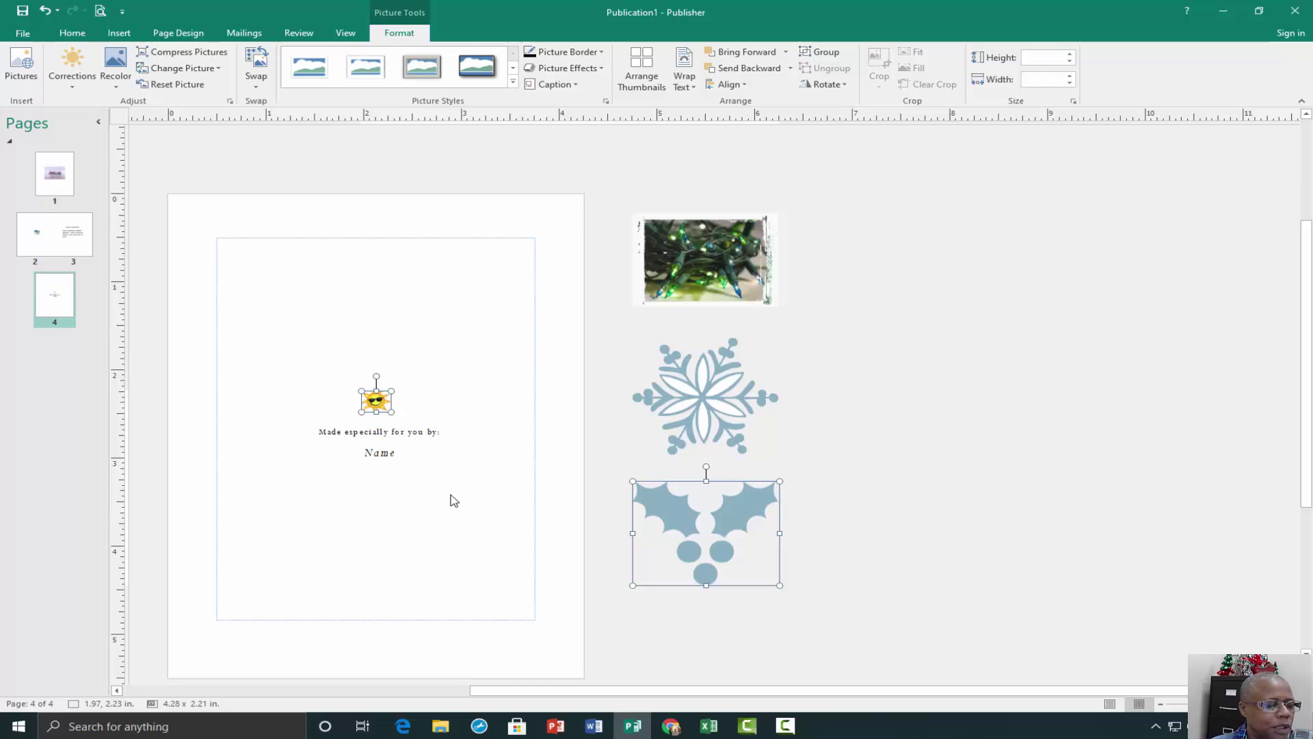
Step: Replace 'Name' on page 4 with the family name, then return to pages 2–3
{"action": "left_click", "coordinate": [374, 451]}
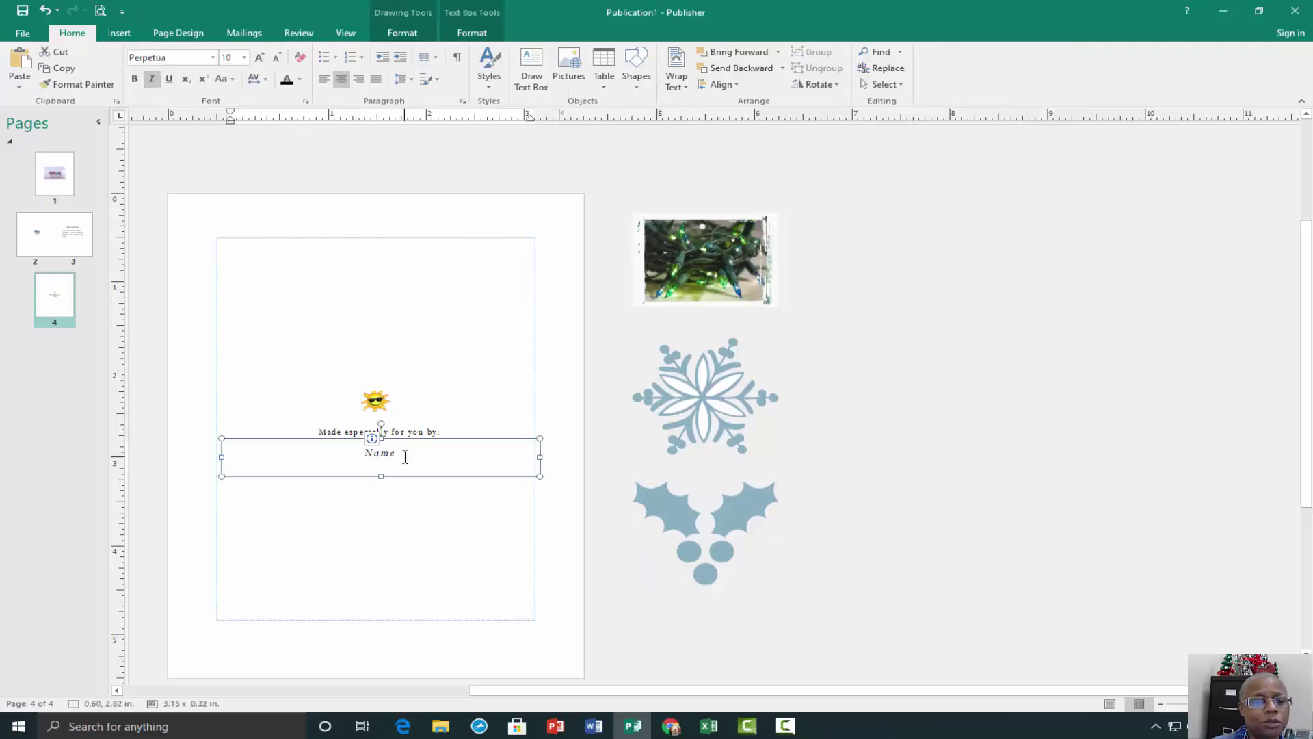
{"action": "left_click_drag", "start_coordinate": [405, 456], "coordinate": [348, 453]}
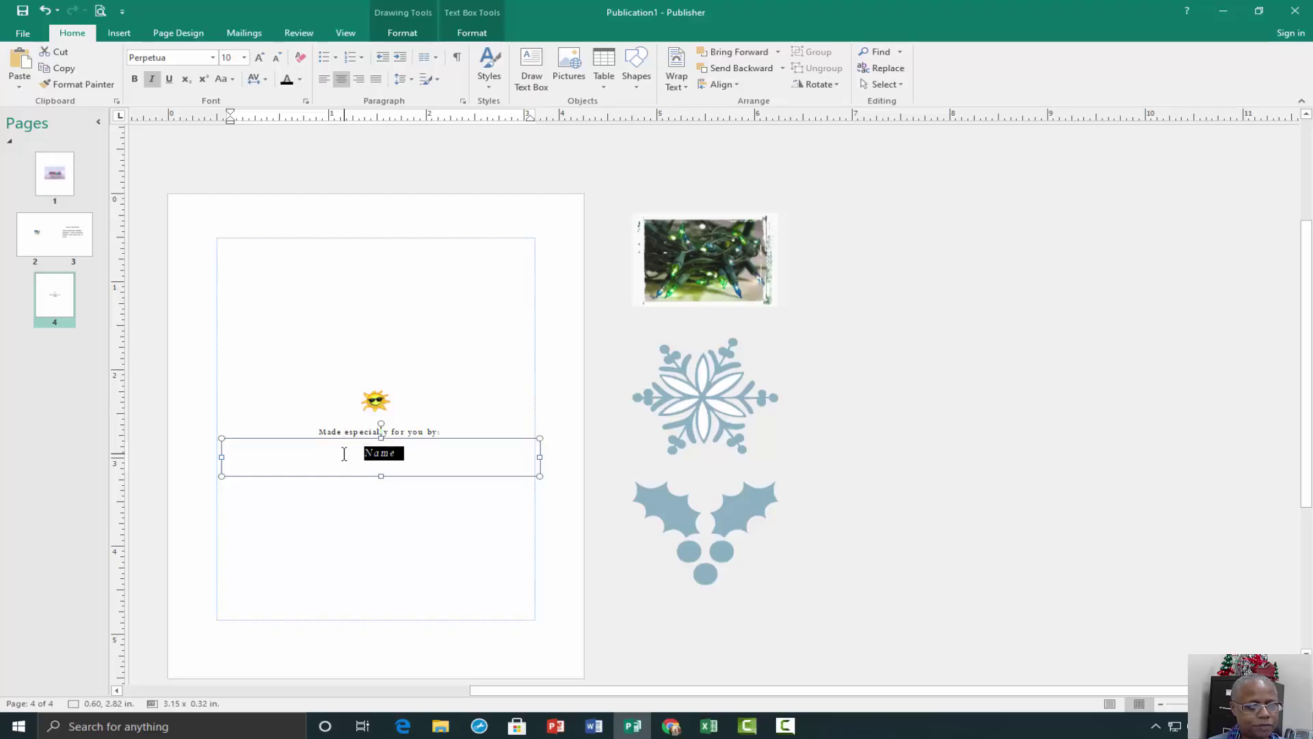
{"action": "type", "text": "The Will"}
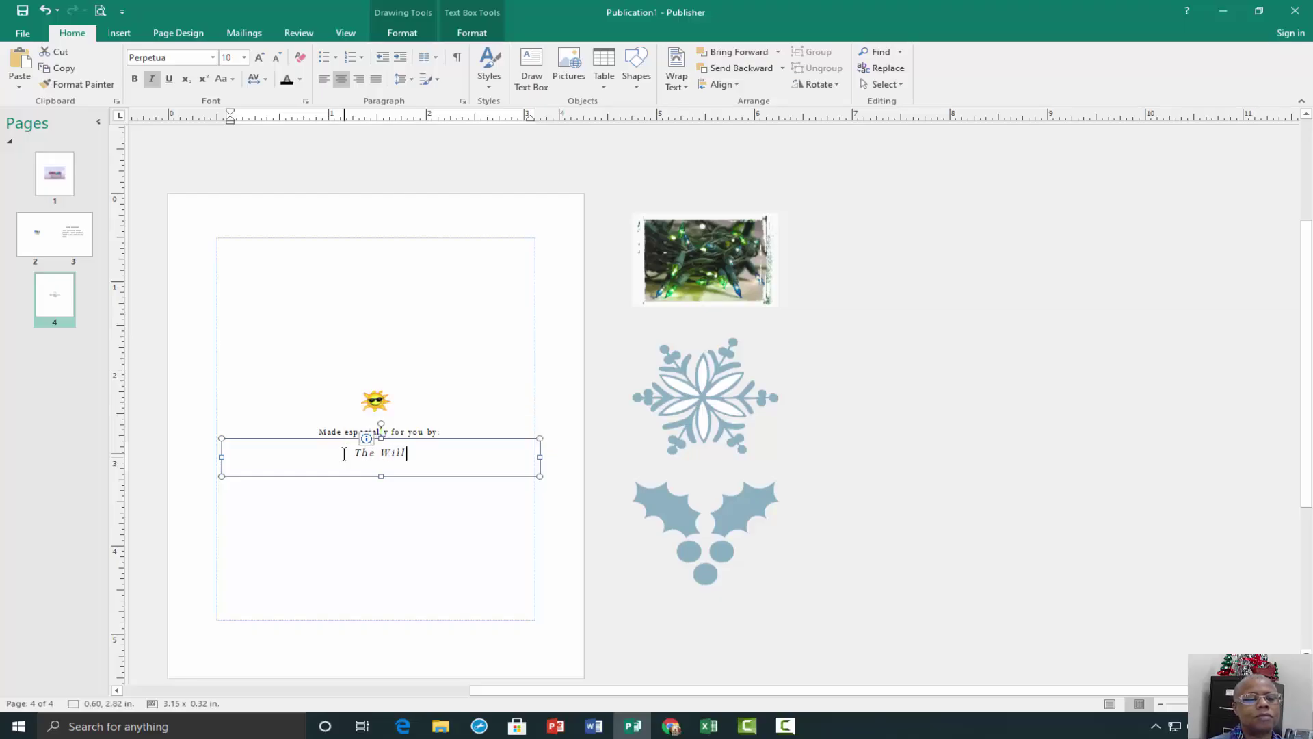
{"action": "type", "text": "iamsons"}
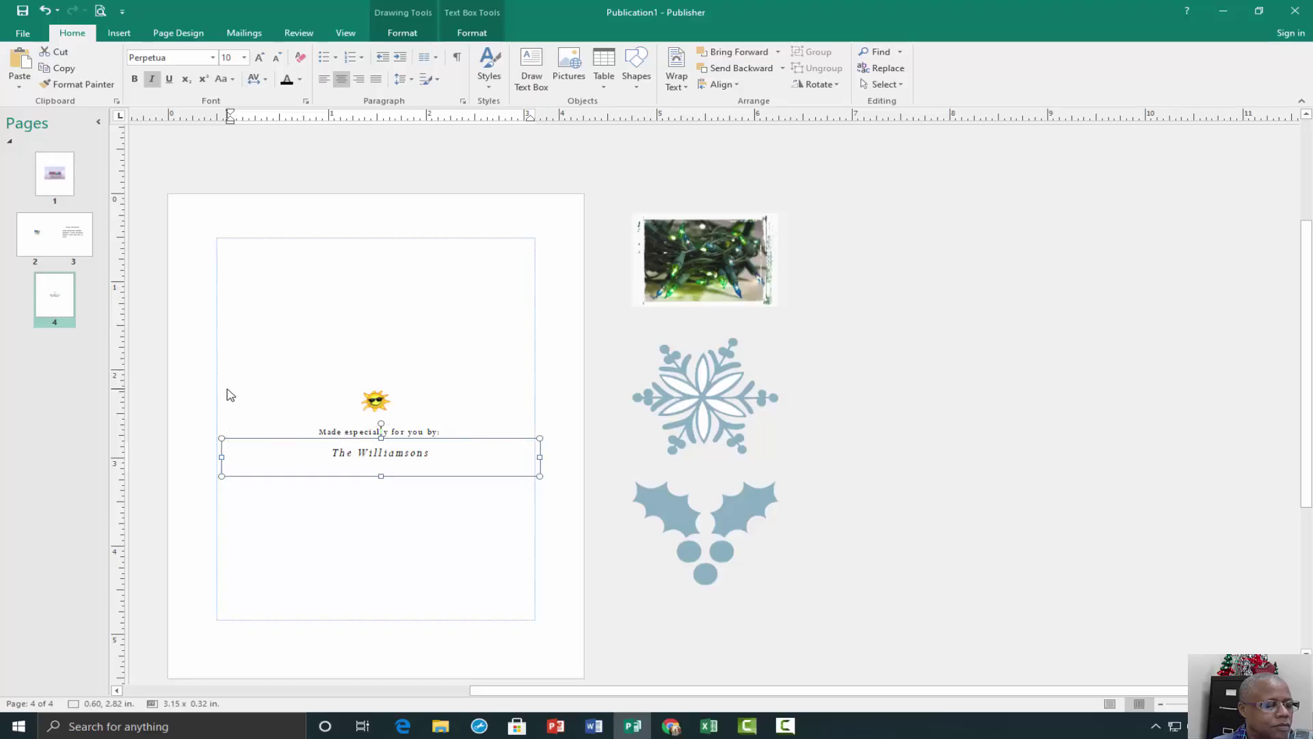
{"action": "left_click", "coordinate": [80, 250]}
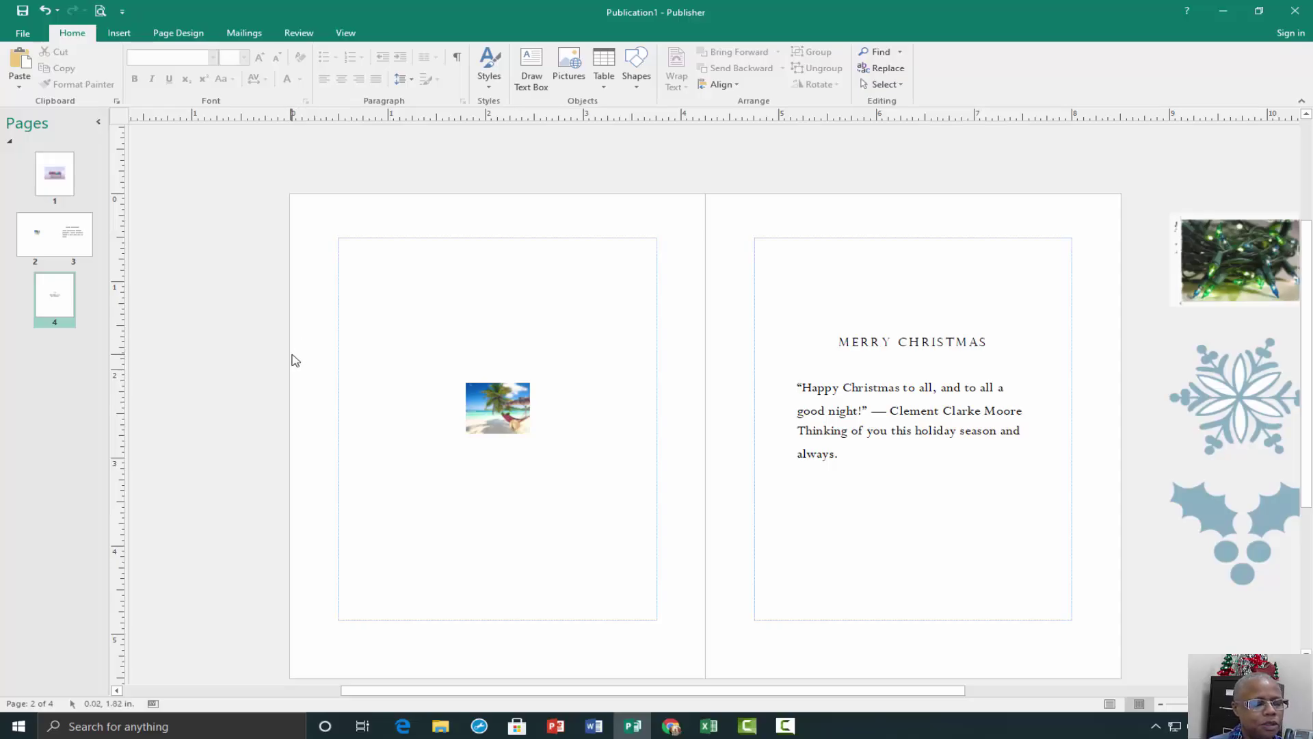
Step: Swap the inside quote for the suggested verse 'HAPPY HOLIDAYS!' from Page Design Options
{"action": "triple_click", "coordinate": [921, 410]}
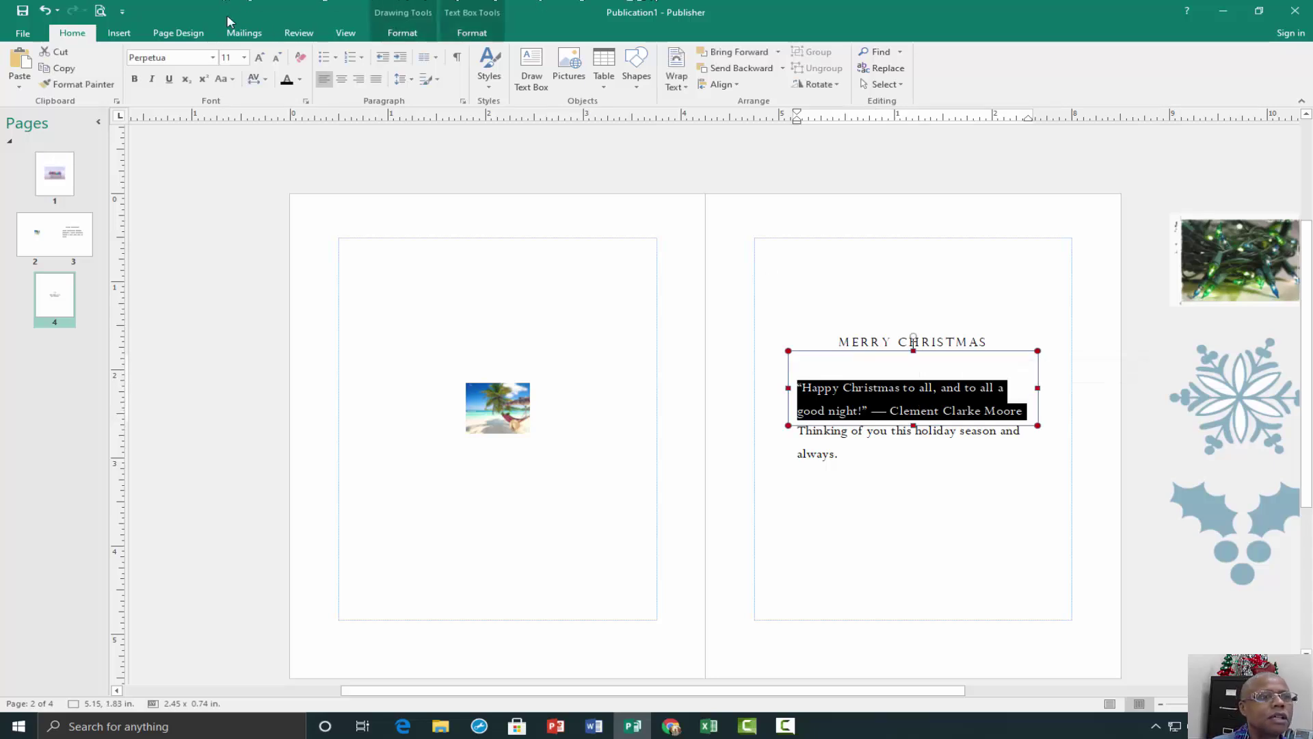
{"action": "left_click", "coordinate": [176, 34]}
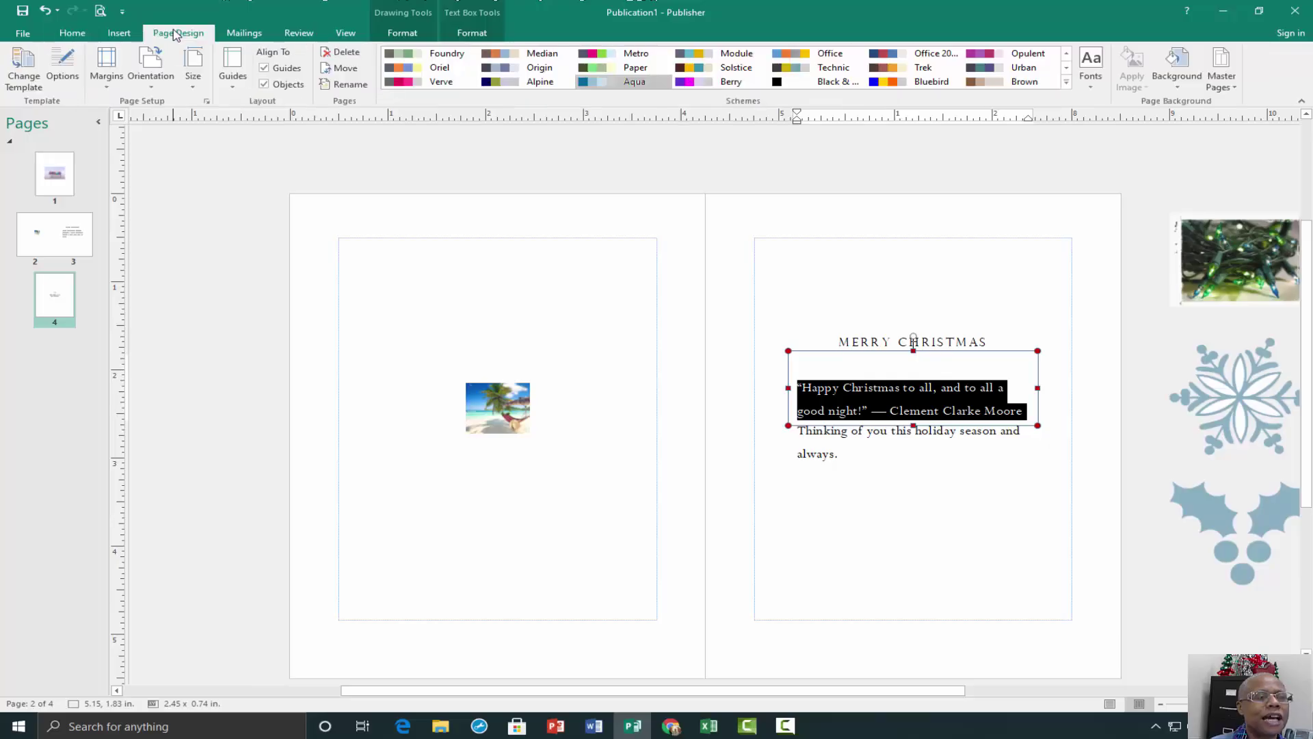
{"action": "left_click", "coordinate": [71, 72]}
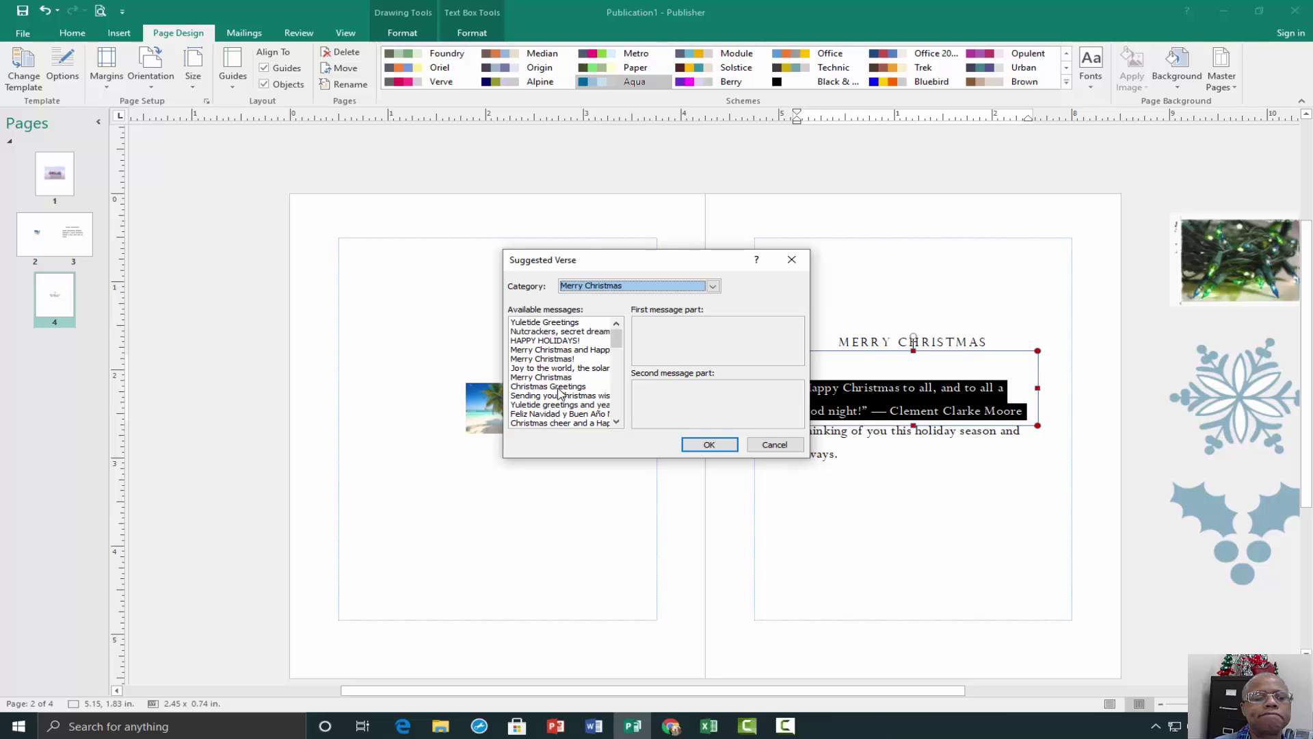
{"action": "left_click", "coordinate": [568, 342]}
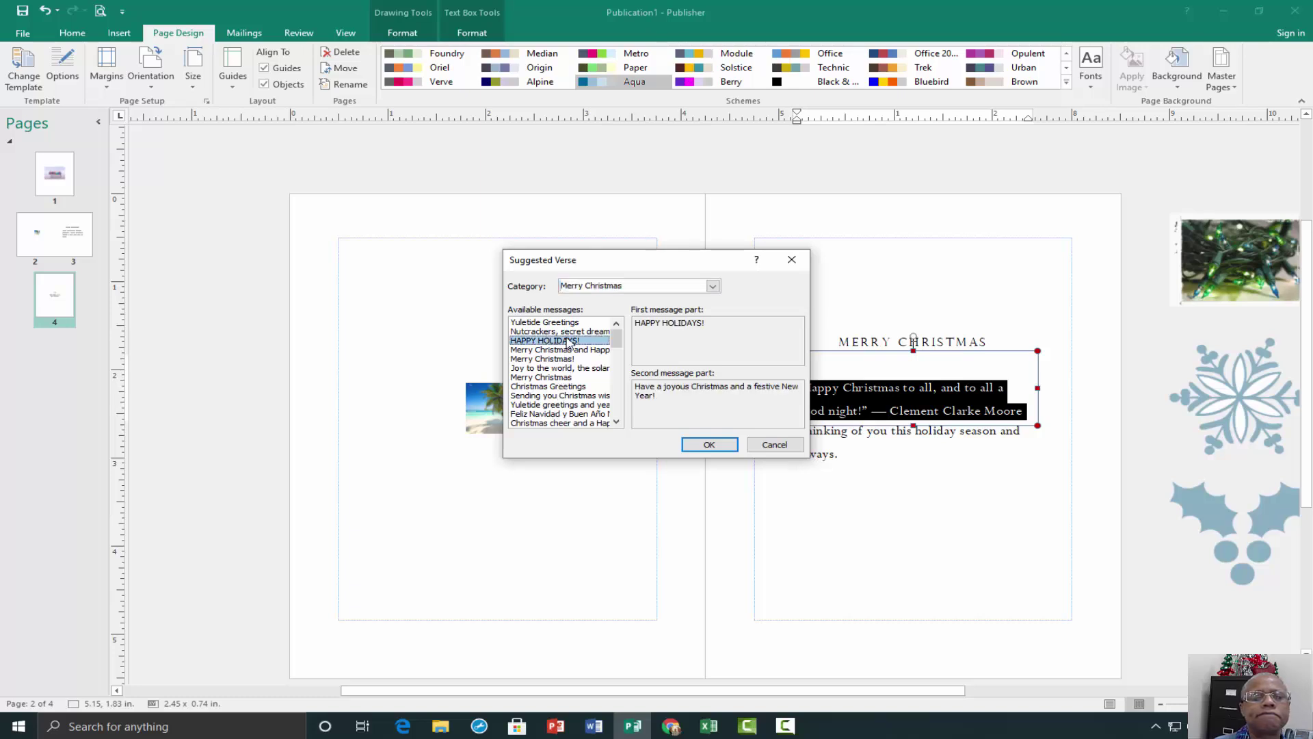
{"action": "left_click", "coordinate": [709, 444]}
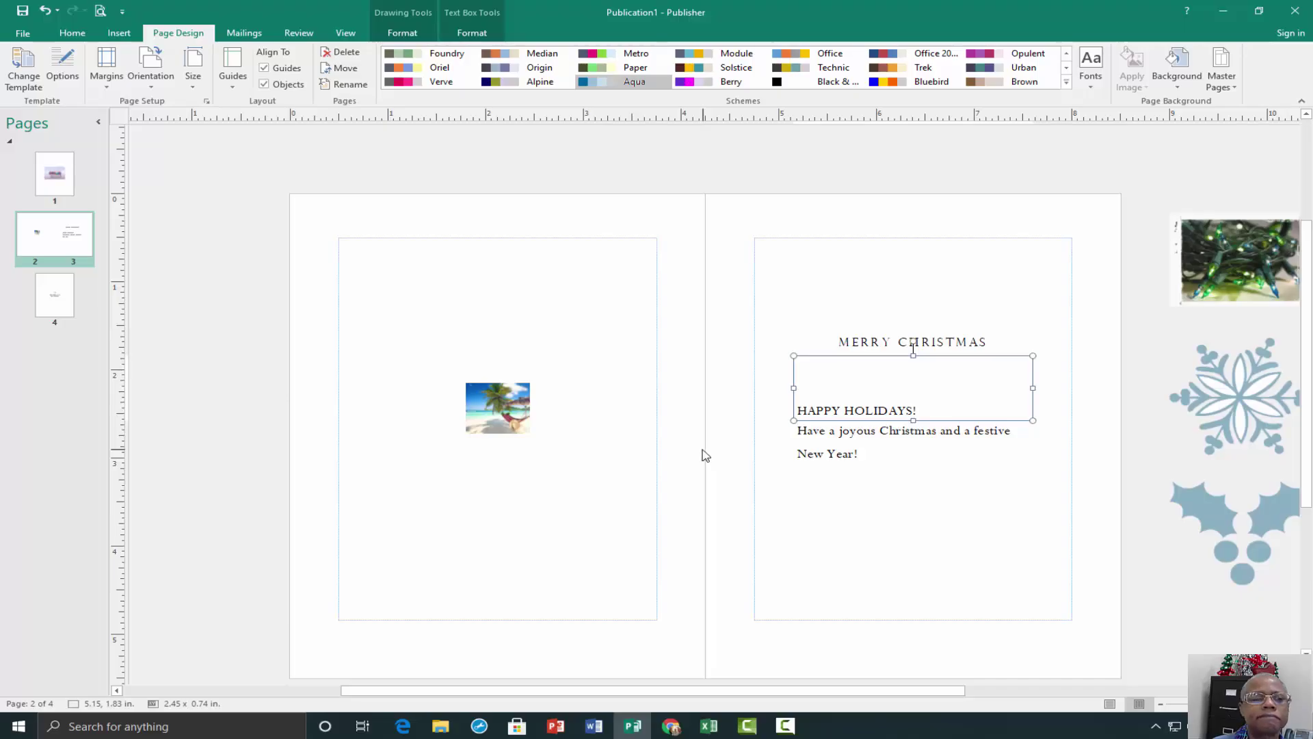
{"action": "left_click", "coordinate": [72, 33]}
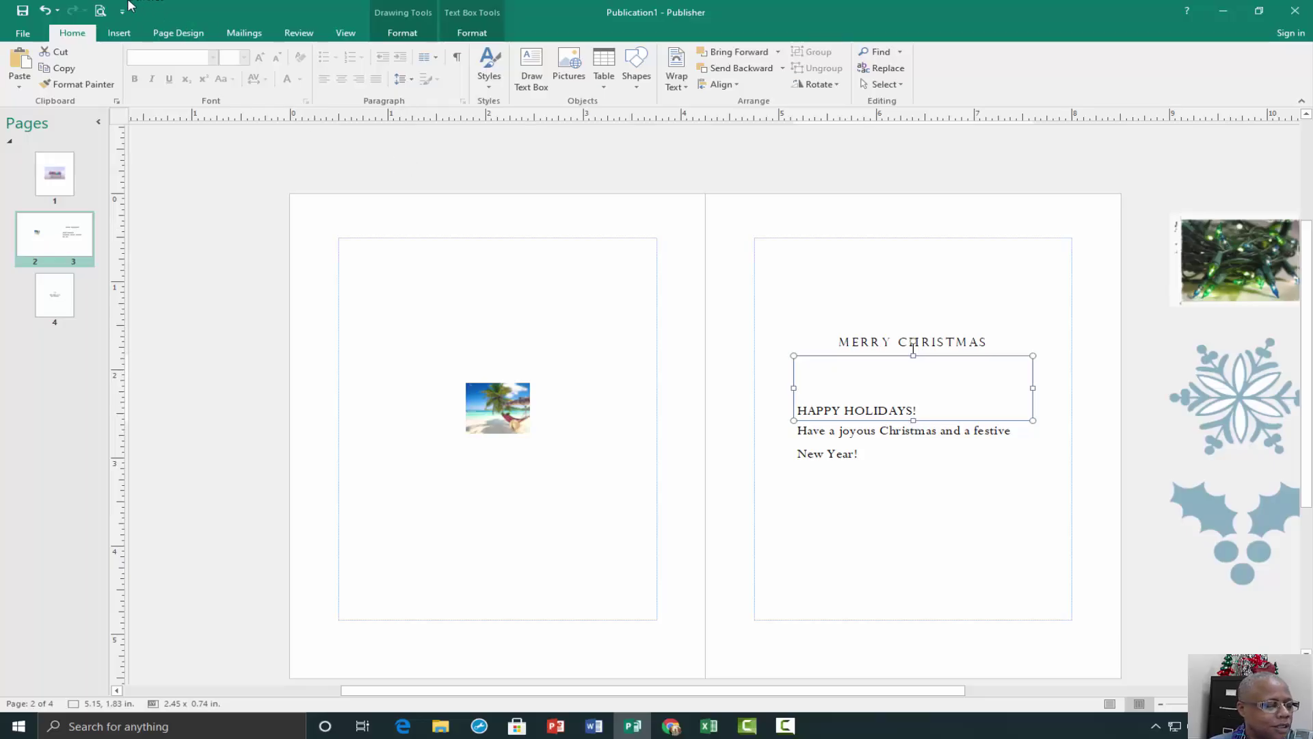
Step: Show the card's print preview from the File menu
{"action": "left_click", "coordinate": [23, 32]}
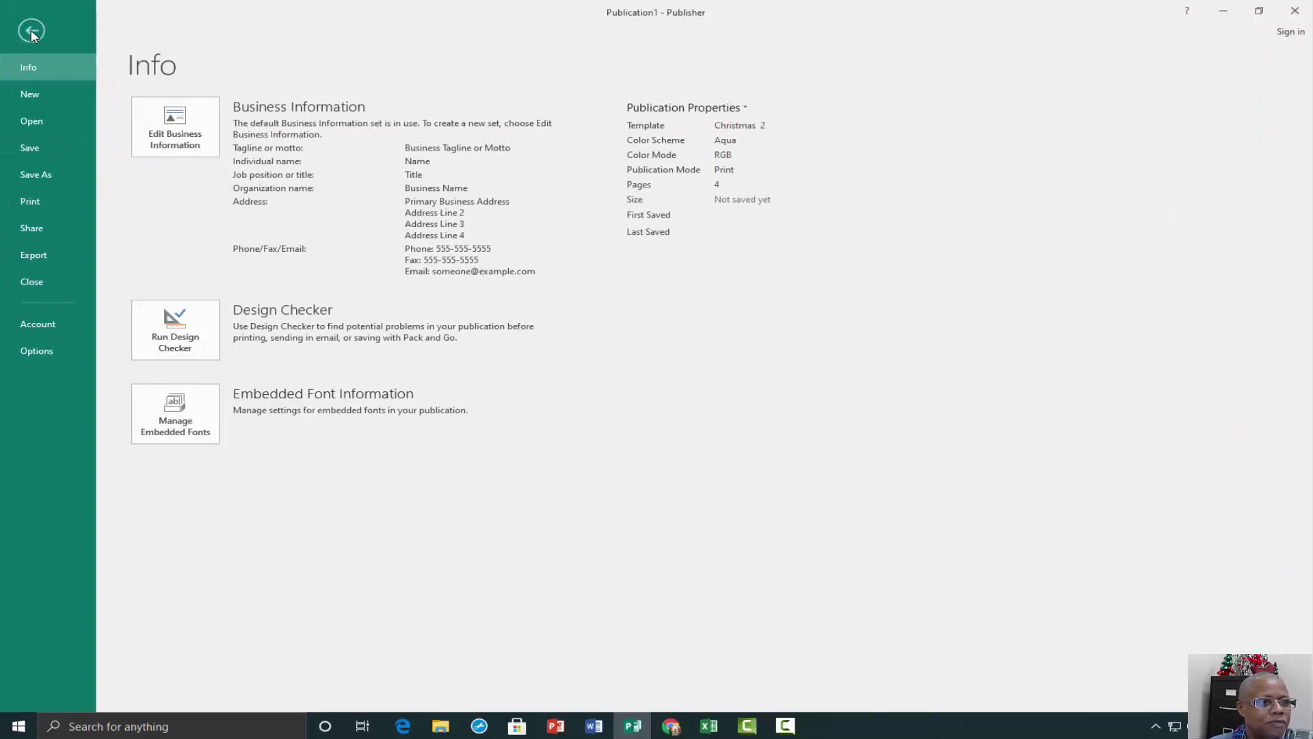
{"action": "left_click", "coordinate": [30, 206]}
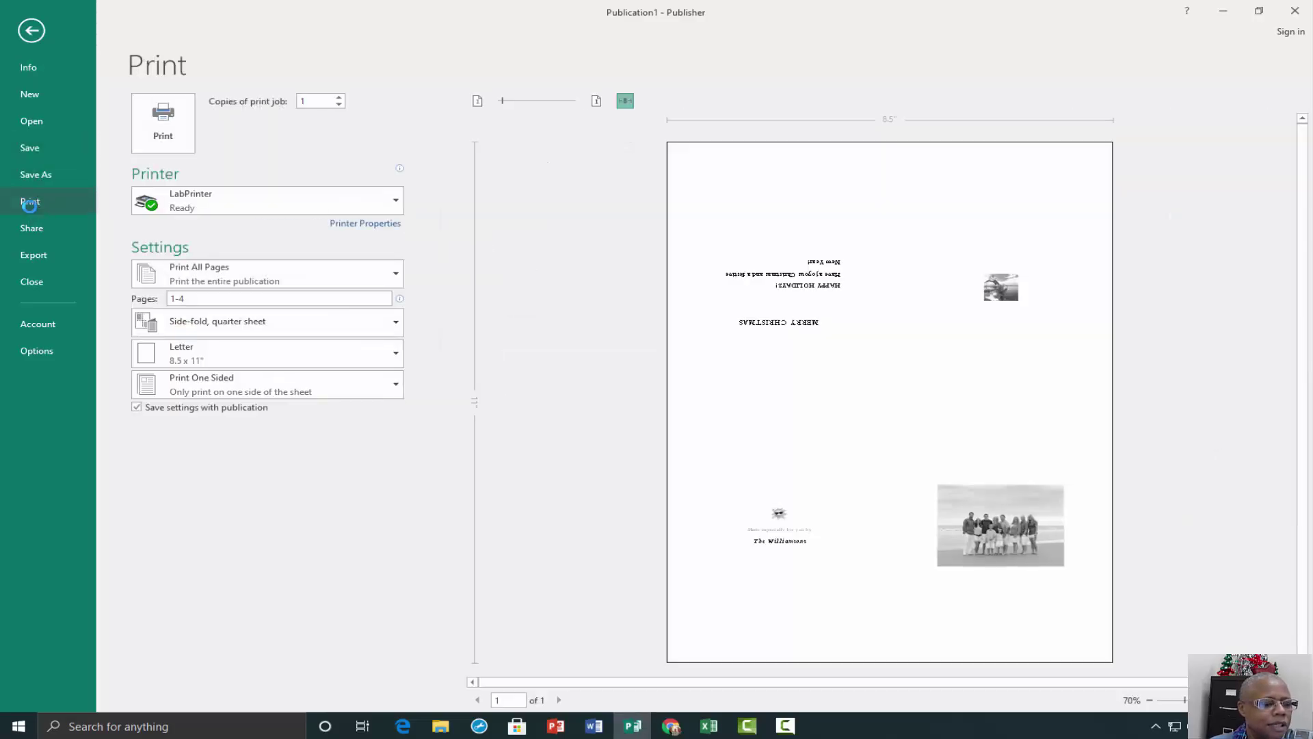